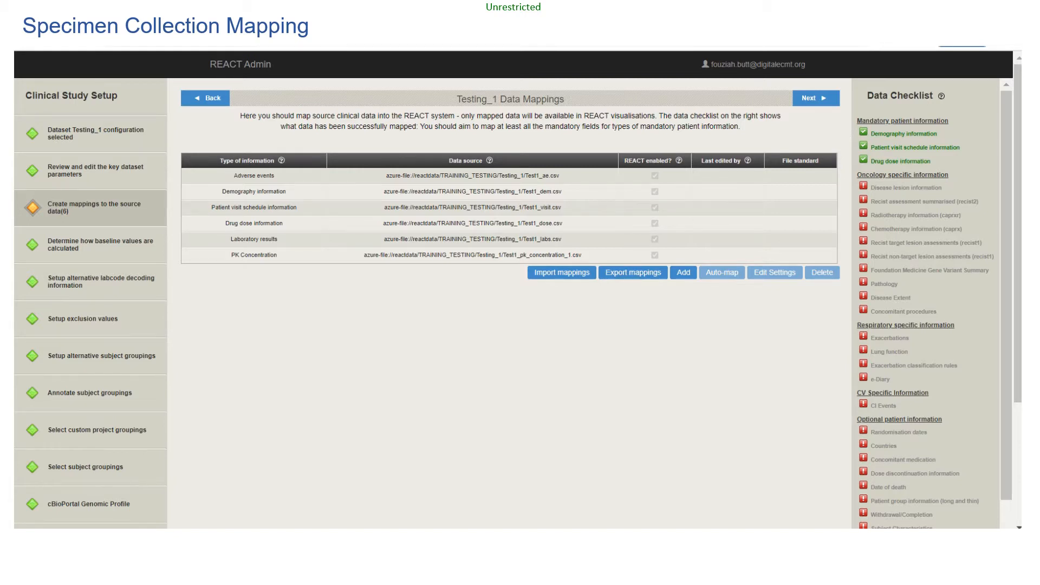
# Add a new data mapping and set its data type to Specimen Collection
pyautogui.click(683, 272)
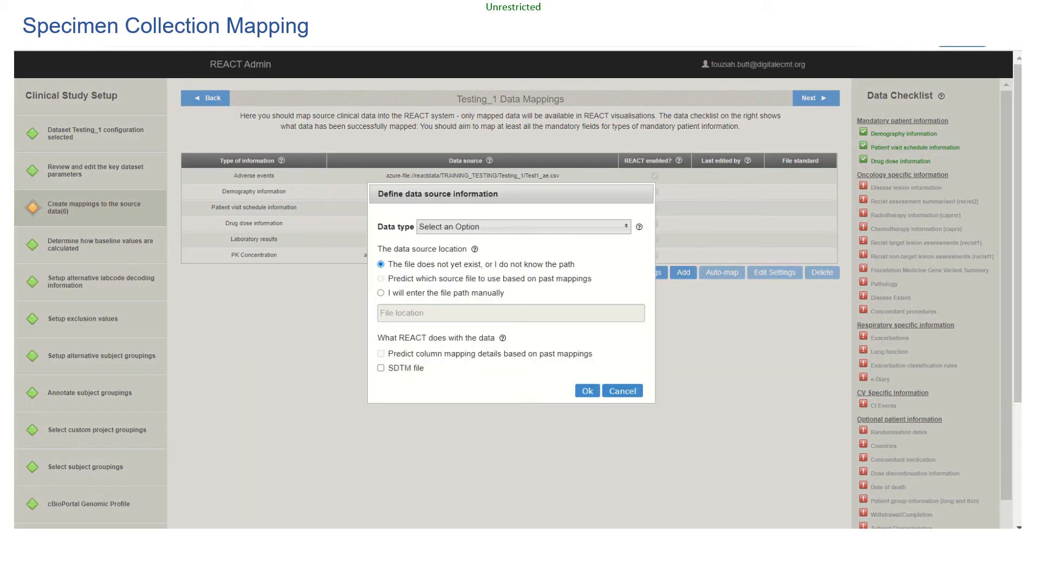
pyautogui.click(523, 227)
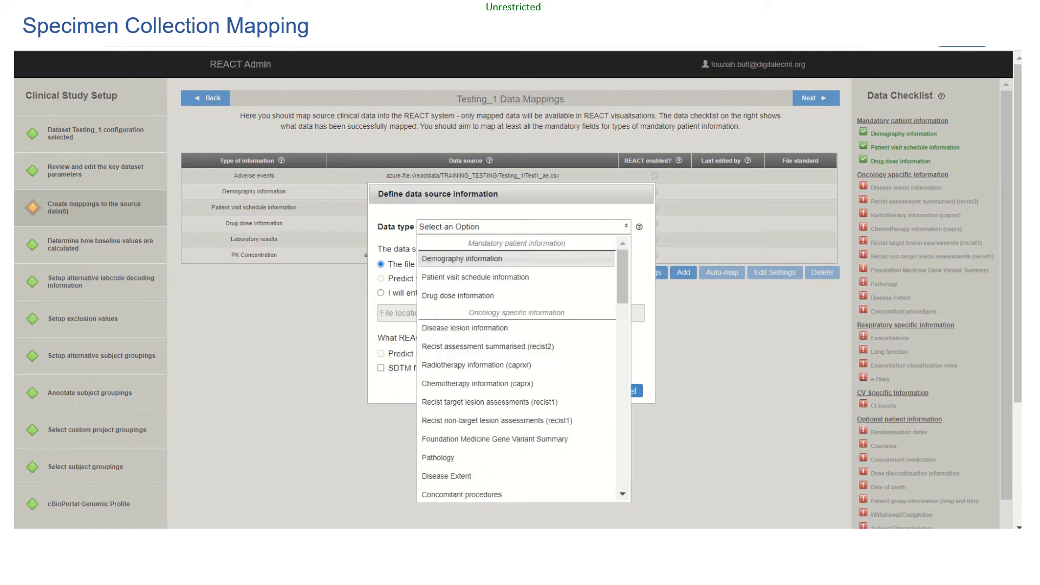
pyautogui.scroll(-10, 517, 368)
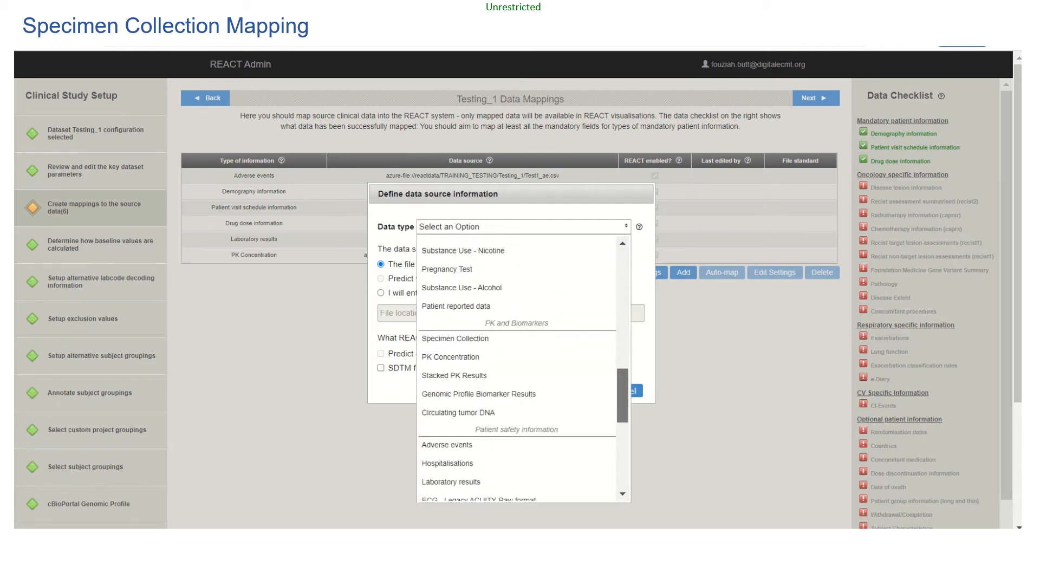
pyautogui.click(455, 339)
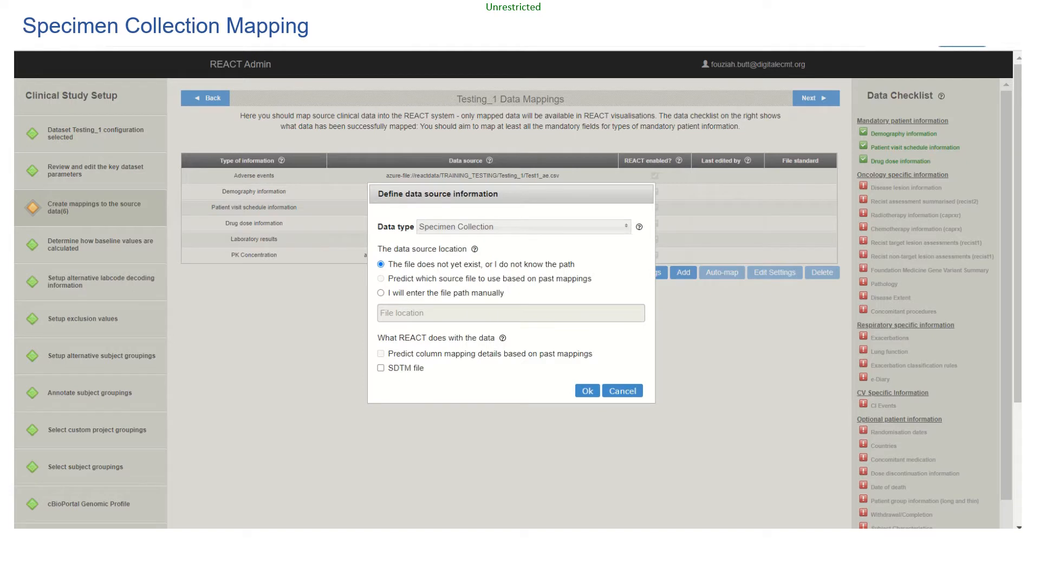
# Choose to enter the file path manually and fill in the suggested Testing_1 path to the Test1_pk_concentration_1.csv file
pyautogui.click(381, 293)
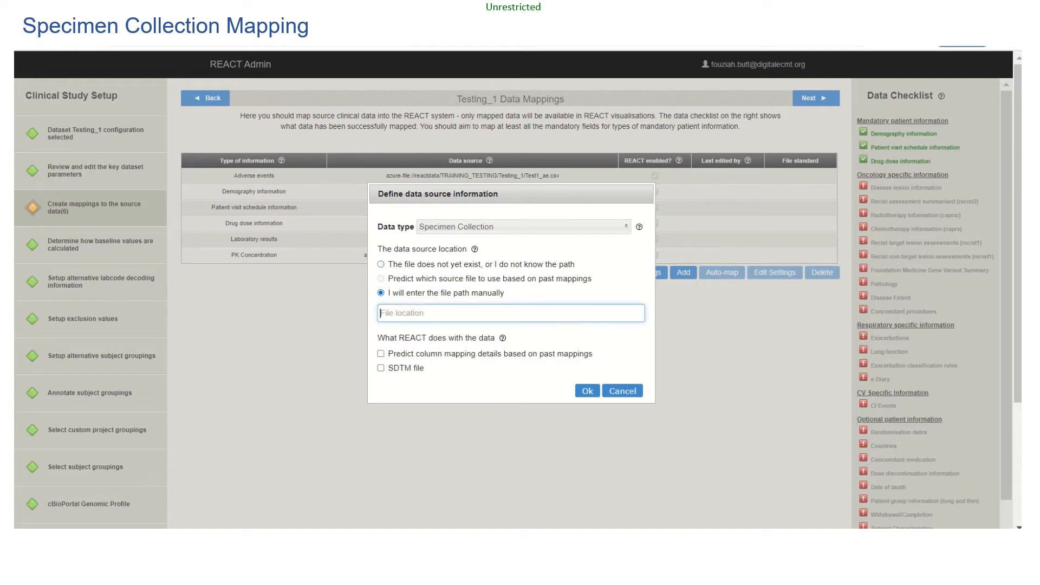
pyautogui.write('az')
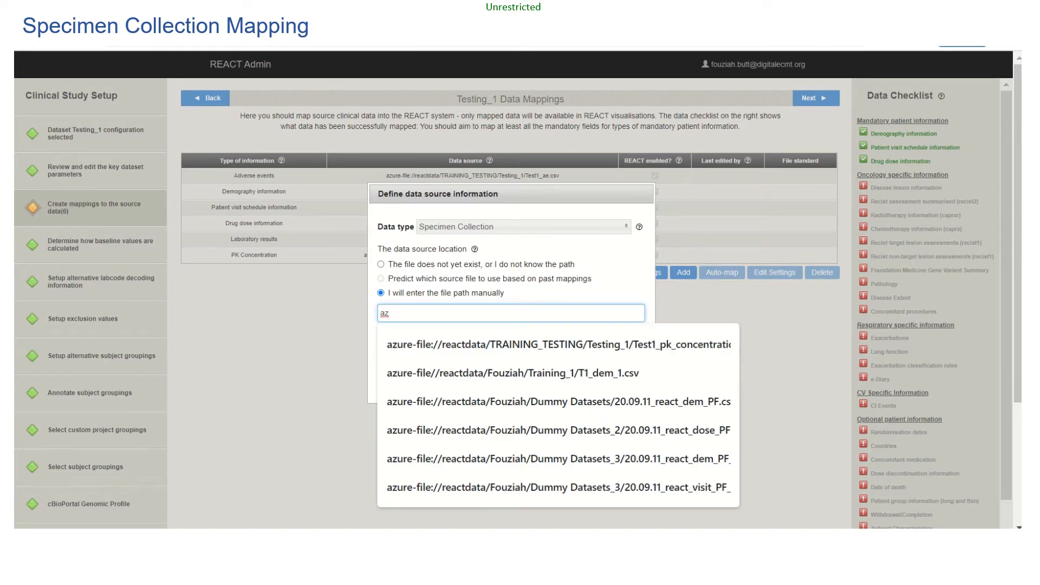
pyautogui.press('Down')
pyautogui.press('Return')
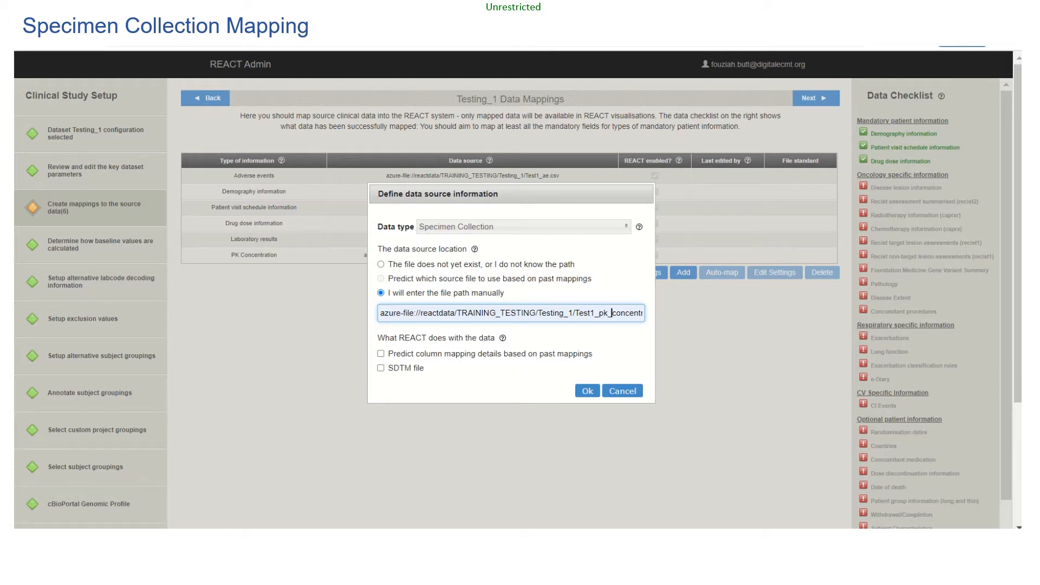
# Change the file name in the source path to Test1_pk_specimen_1.csv and confirm the data source
pyautogui.press('Delete')
pyautogui.press('Delete')
pyautogui.press('Delete')
pyautogui.press('Delete')
pyautogui.press('Delete')
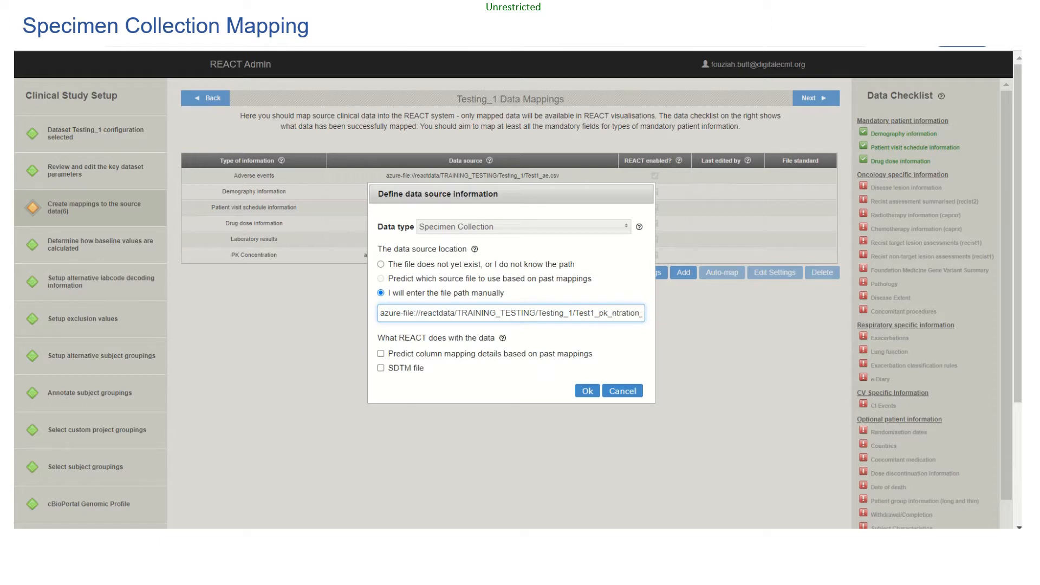
pyautogui.press('Delete')
pyautogui.press('Delete')
pyautogui.press('Delete')
pyautogui.press('Delete')
pyautogui.press('Delete')
pyautogui.press('Delete')
pyautogui.press('Delete')
pyautogui.press('Delete')
pyautogui.write('specime')
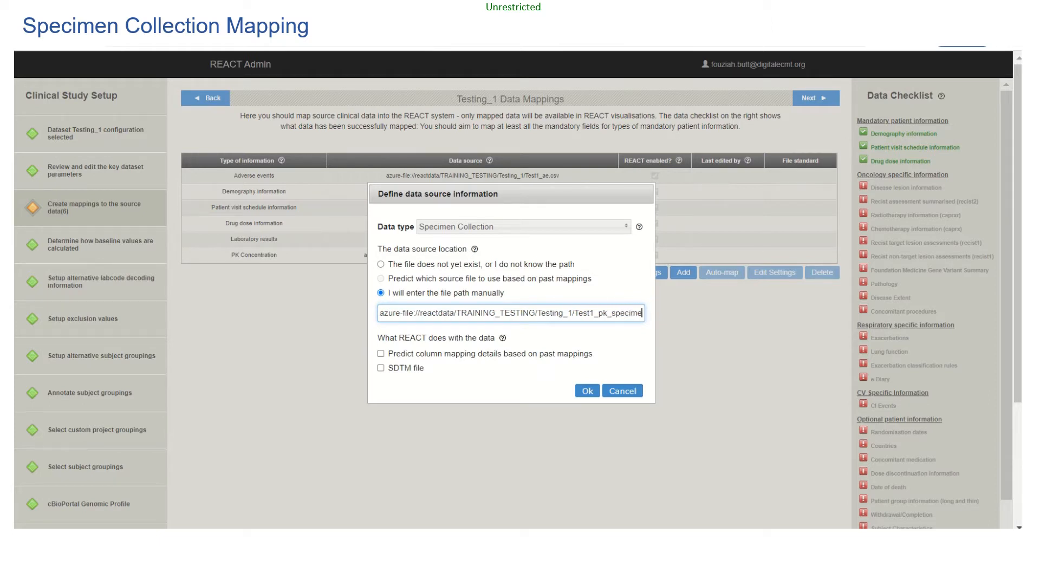
pyautogui.write('n')
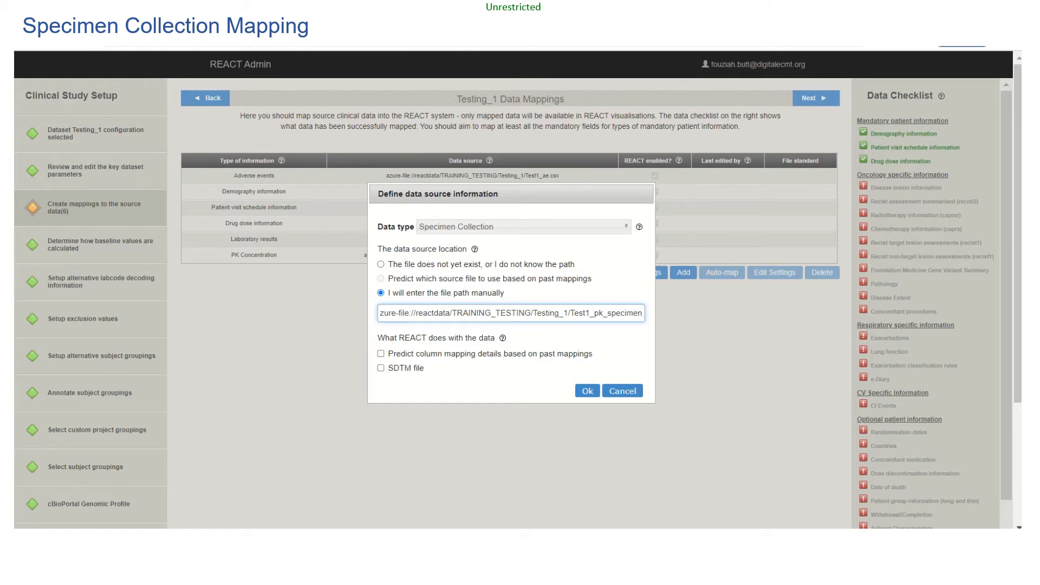
pyautogui.click(587, 390)
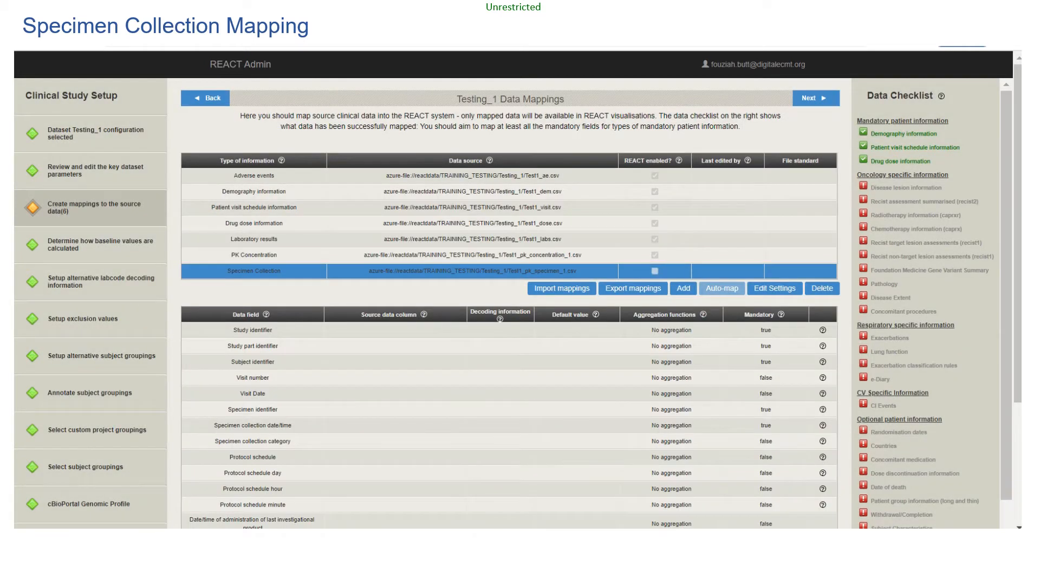
# Map the Study identifier to the source column STUDY and the Study part identifier to PART
pyautogui.scroll(-2, 509, 303)
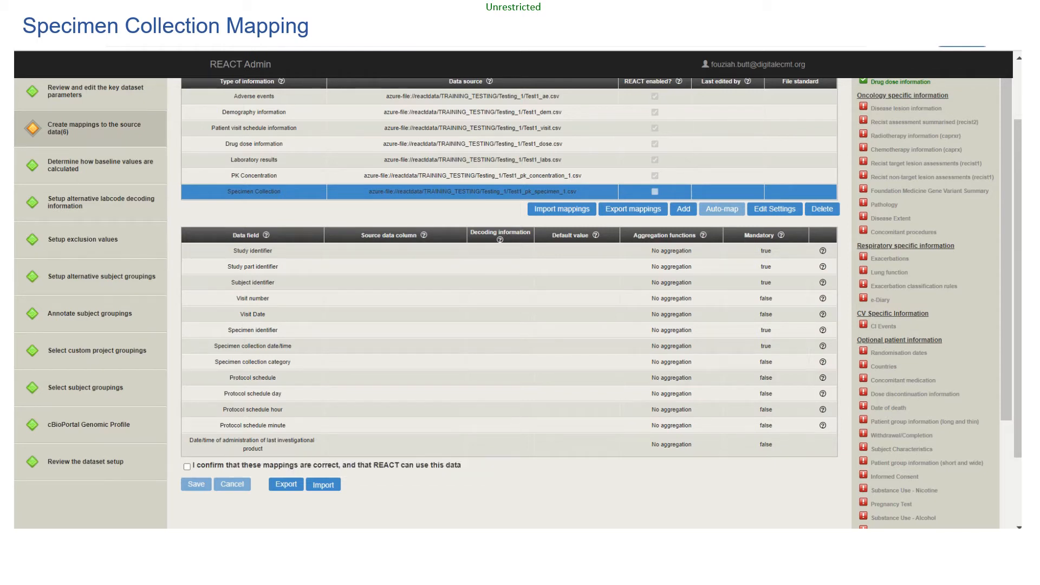
pyautogui.click(395, 251)
pyautogui.write('st')
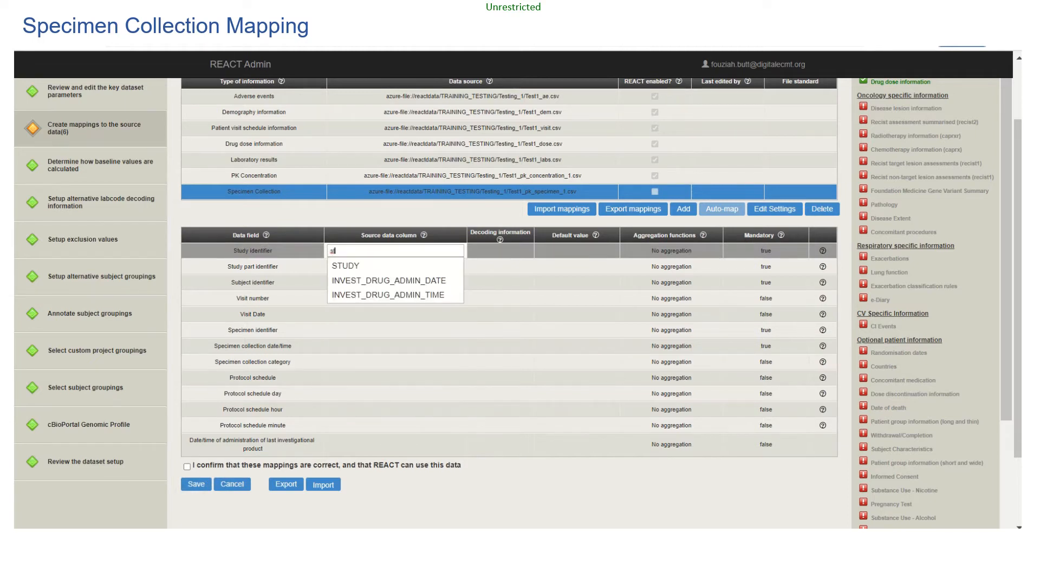
pyautogui.press('Down')
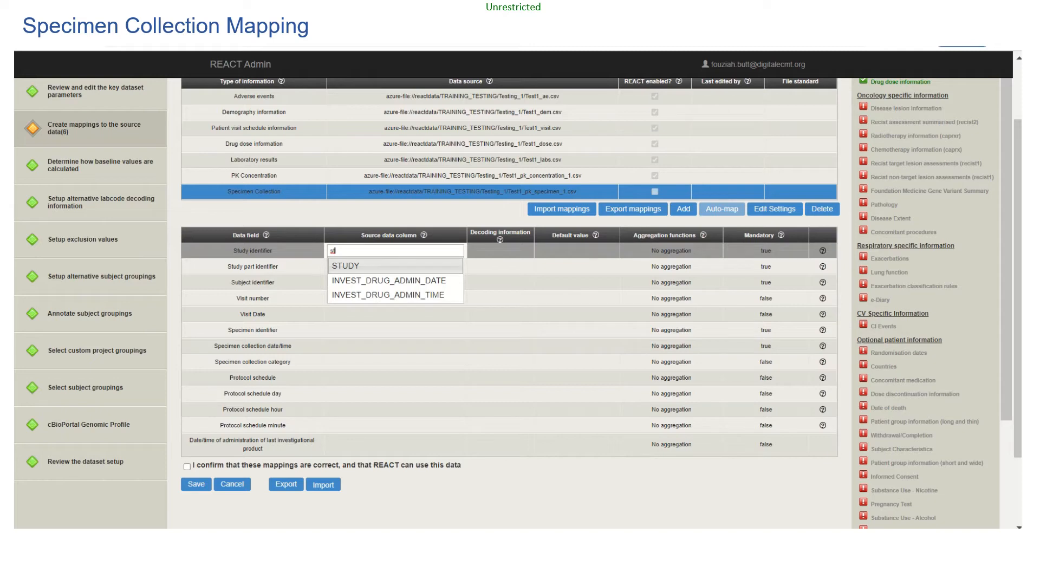
pyautogui.press('Return')
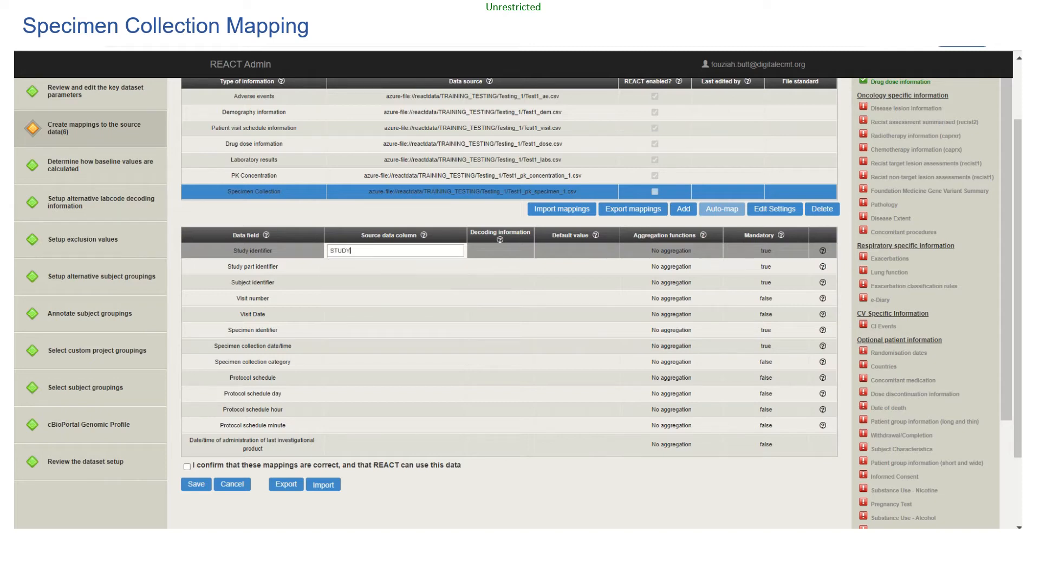
pyautogui.press('Return')
pyautogui.write('P')
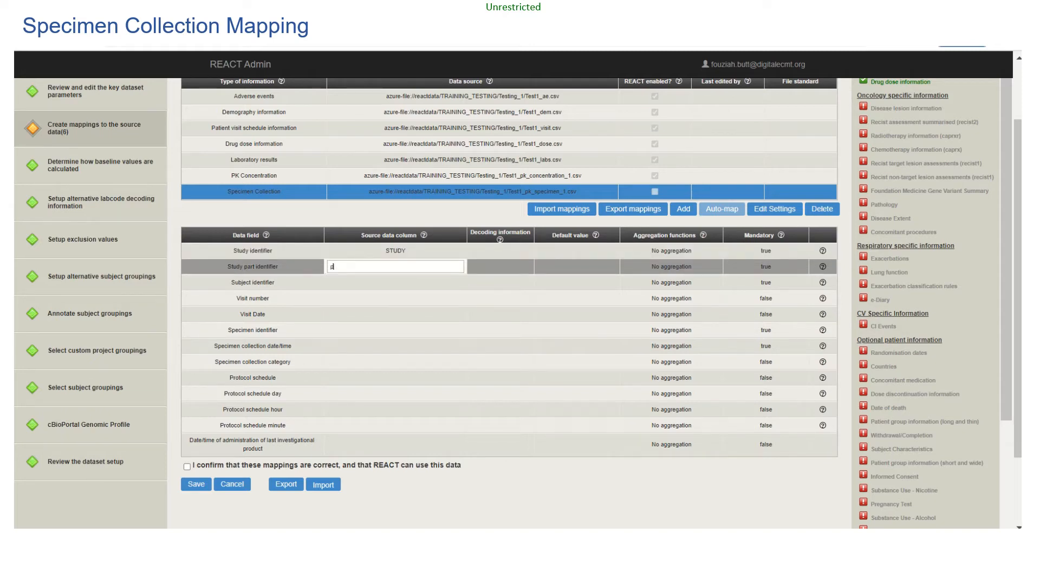
pyautogui.write('ART')
pyautogui.press('Return')
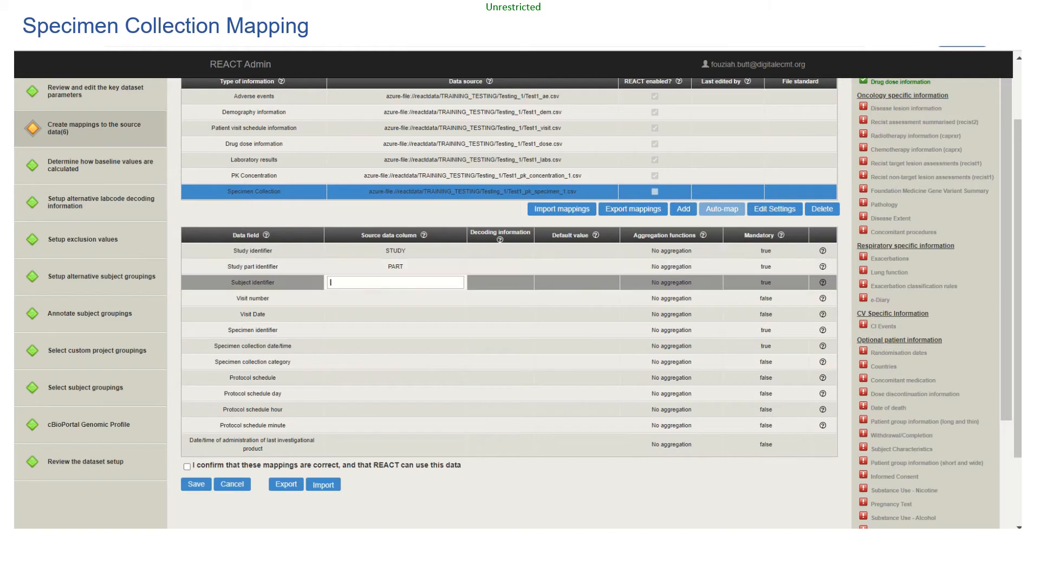
# Map the Subject identifier to the source column SUBJECT and the Visit number to VISIT_NUMBER
pyautogui.write('sub')
pyautogui.press('Down')
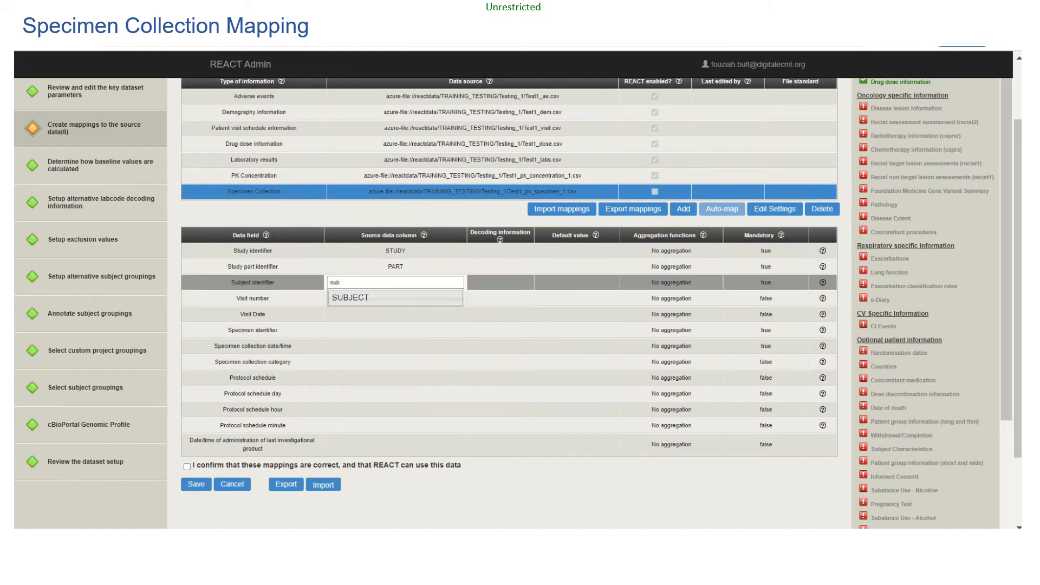
pyautogui.press('Return')
pyautogui.press('Return')
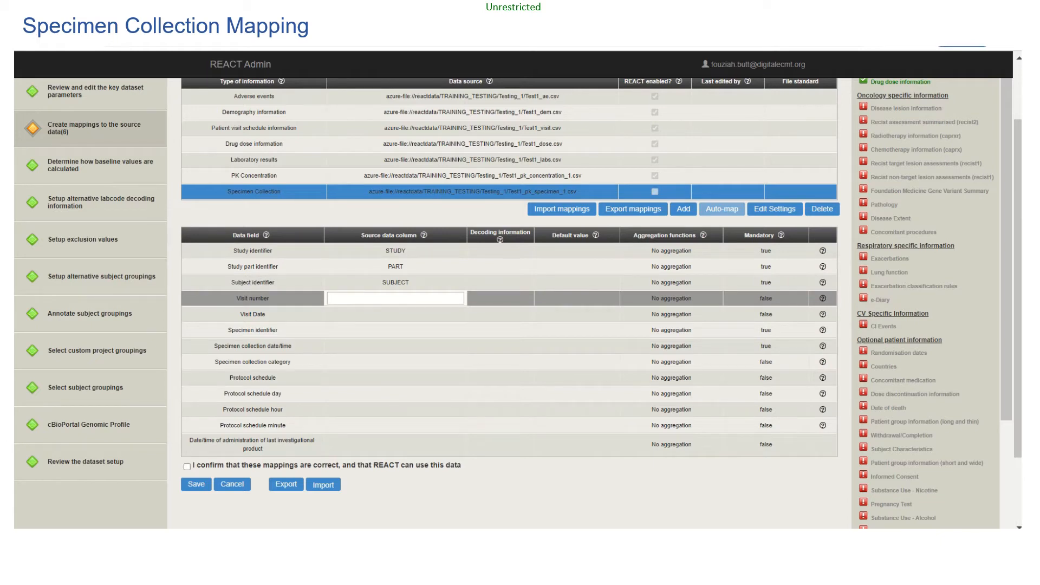
pyautogui.write('vi')
pyautogui.press('Down')
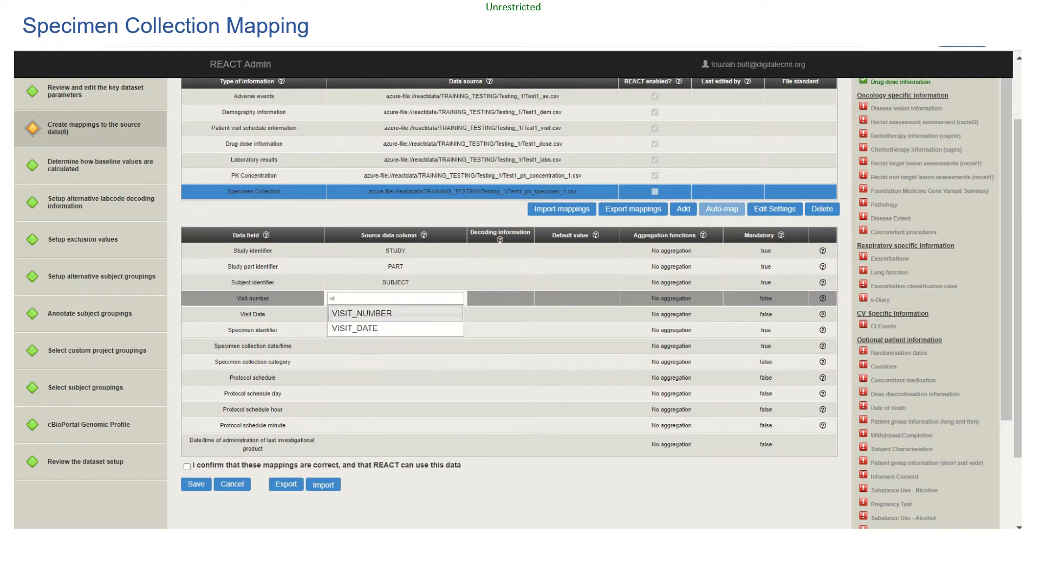
pyautogui.press('Return')
pyautogui.press('Return')
# Map Visit Date to the source column VISIT_DATE with the aggregation function "Date assembler, month first"
pyautogui.write('vi')
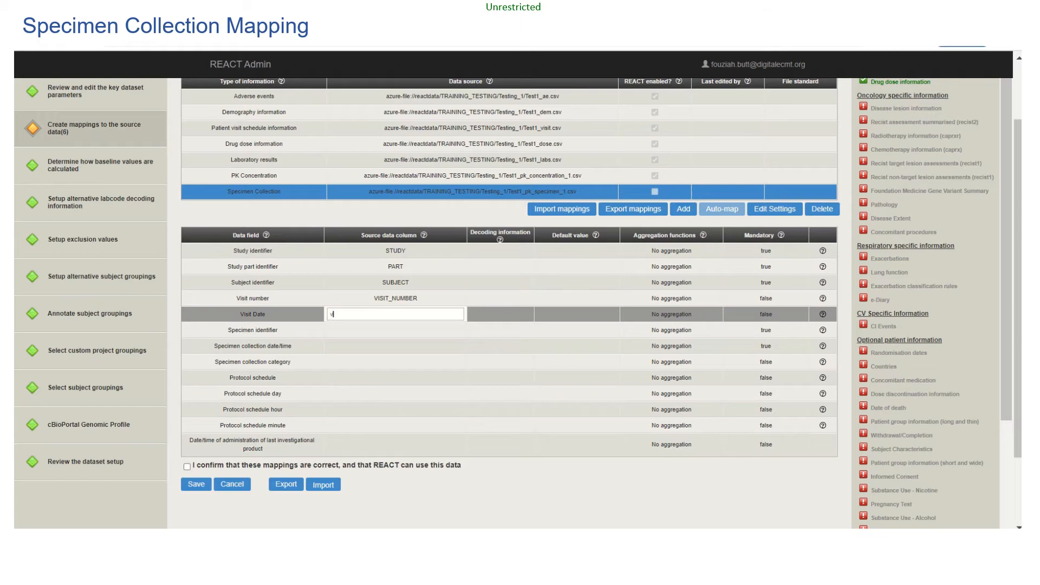
pyautogui.press('Down')
pyautogui.press('Down')
pyautogui.press('Return')
pyautogui.press('Tab')
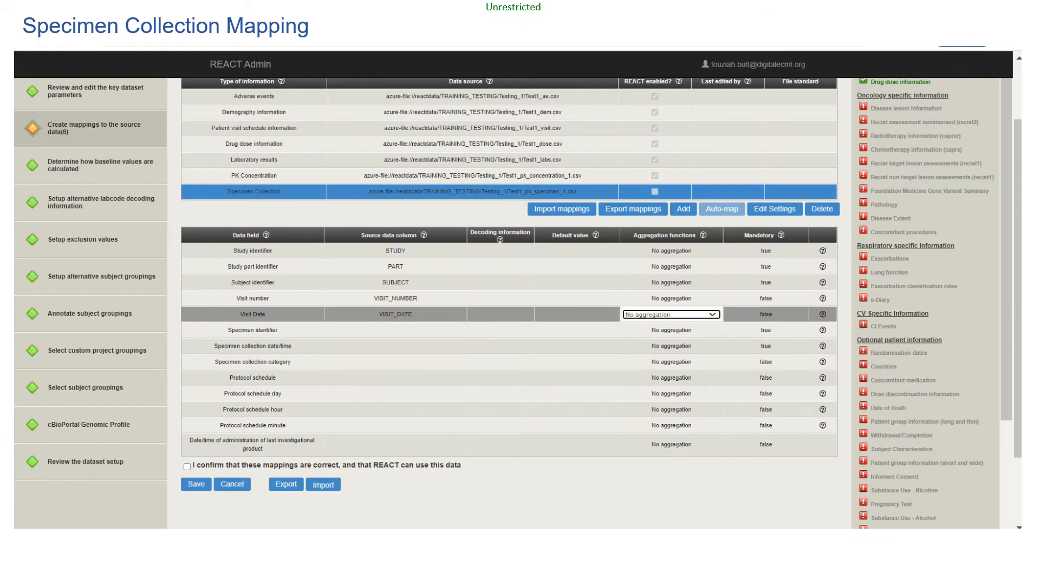
pyautogui.click(671, 314)
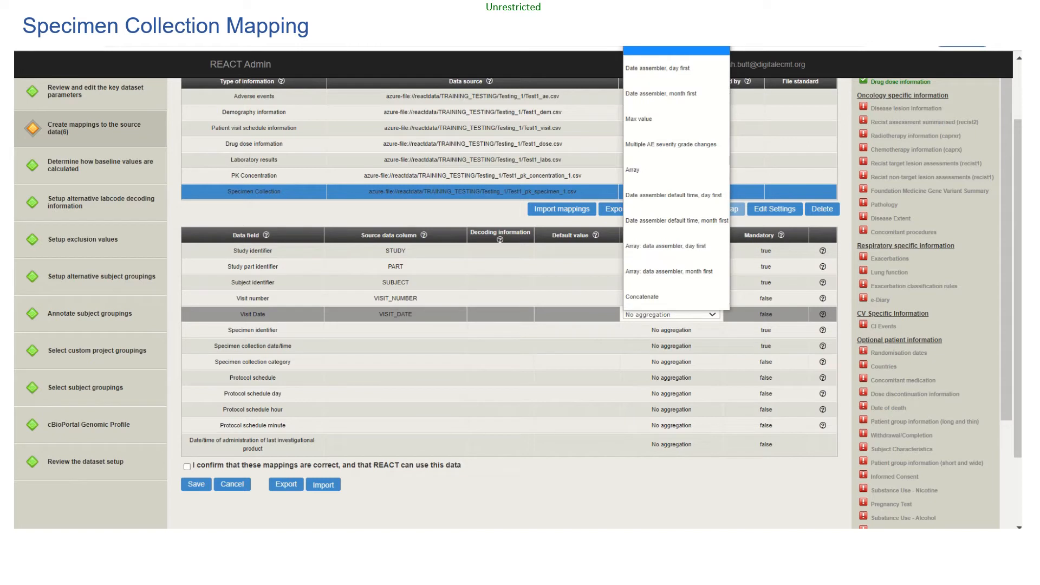
pyautogui.click(675, 93)
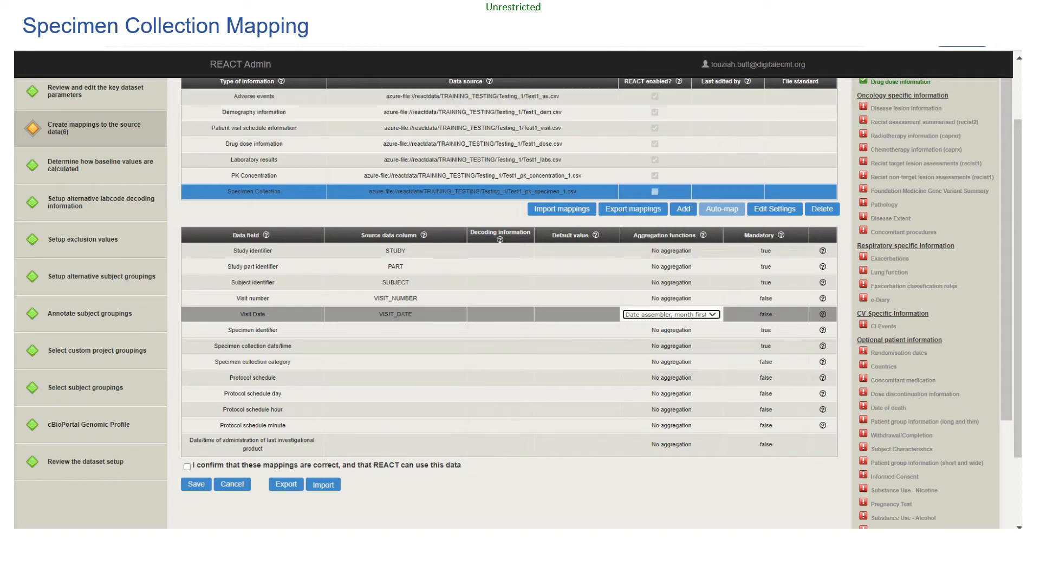
# Map the Specimen identifier to the source column SPECIMEN_ID
pyautogui.click(395, 329)
pyautogui.write('sp')
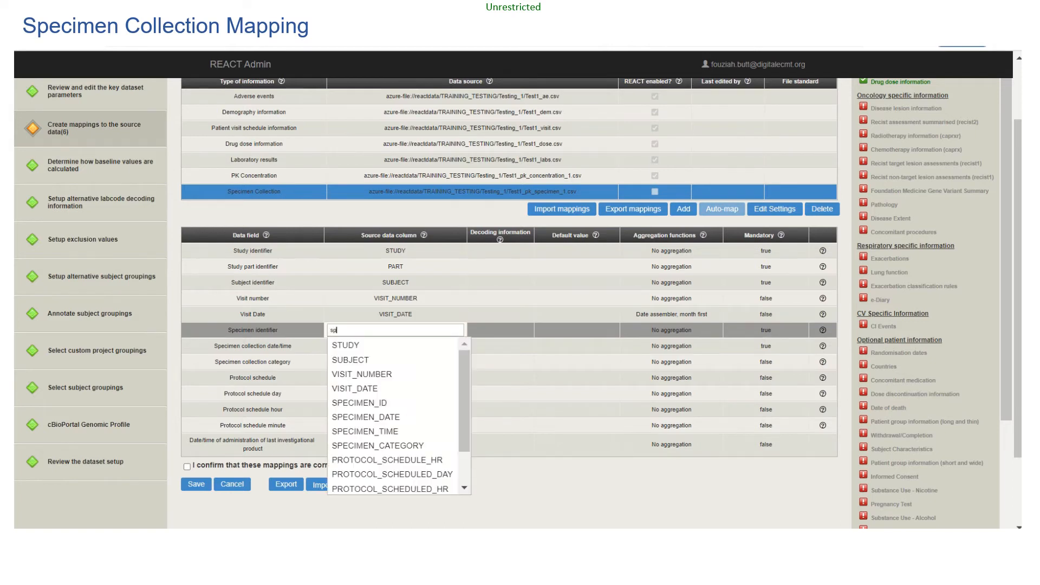
pyautogui.click(374, 345)
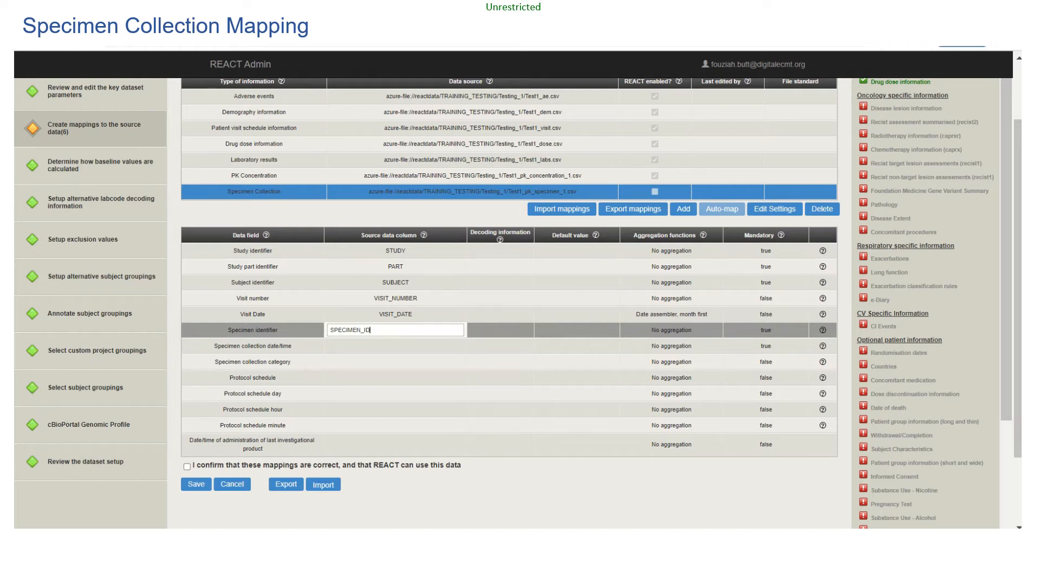
pyautogui.press('Return')
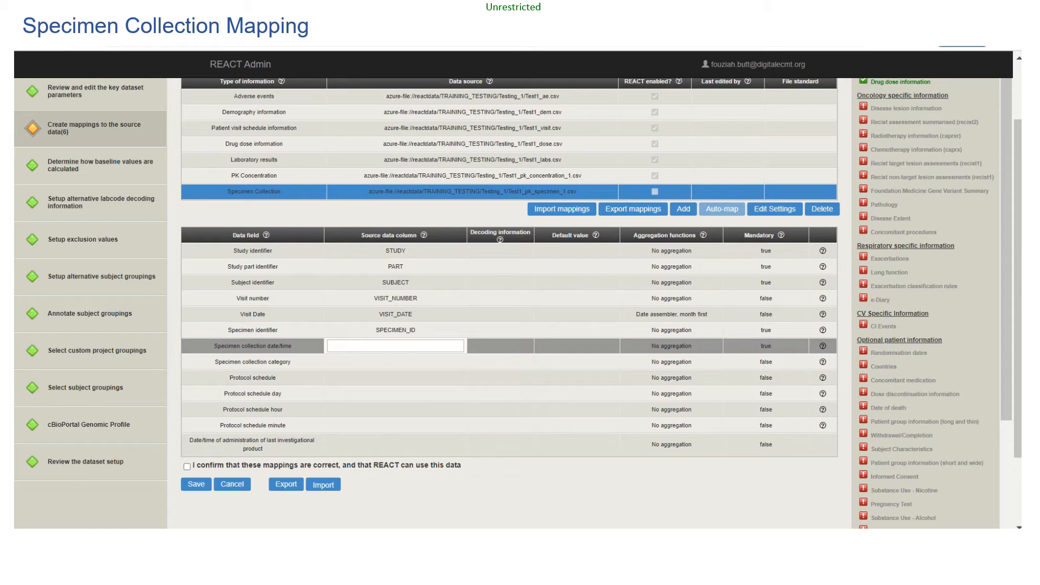
# Map Specimen collection date/time to the two source columns SPECIMEN_DATE and SPECIMEN_TIME
pyautogui.write('sp')
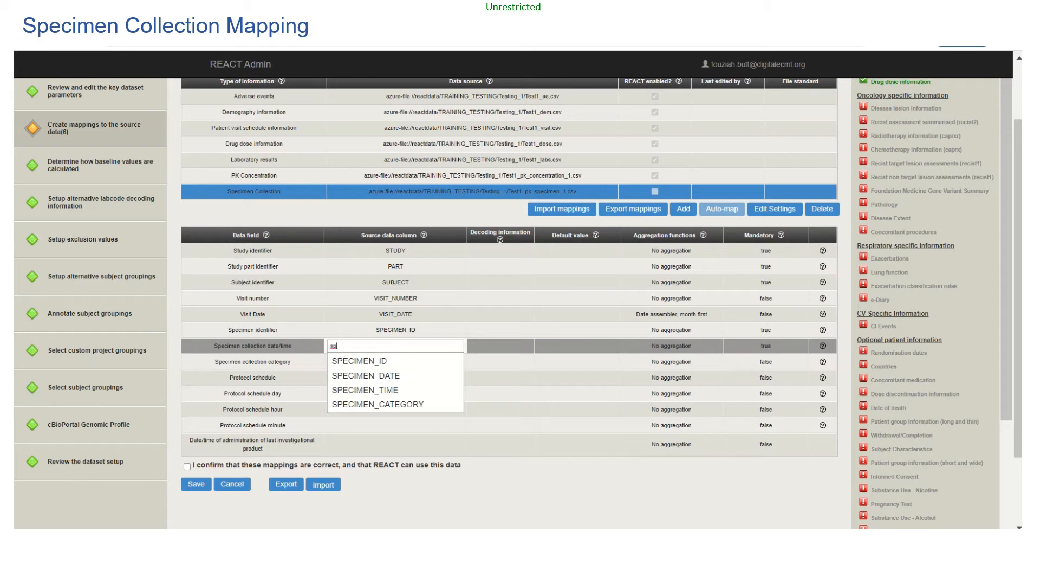
pyautogui.press('Down')
pyautogui.press('Down')
pyautogui.press('Return')
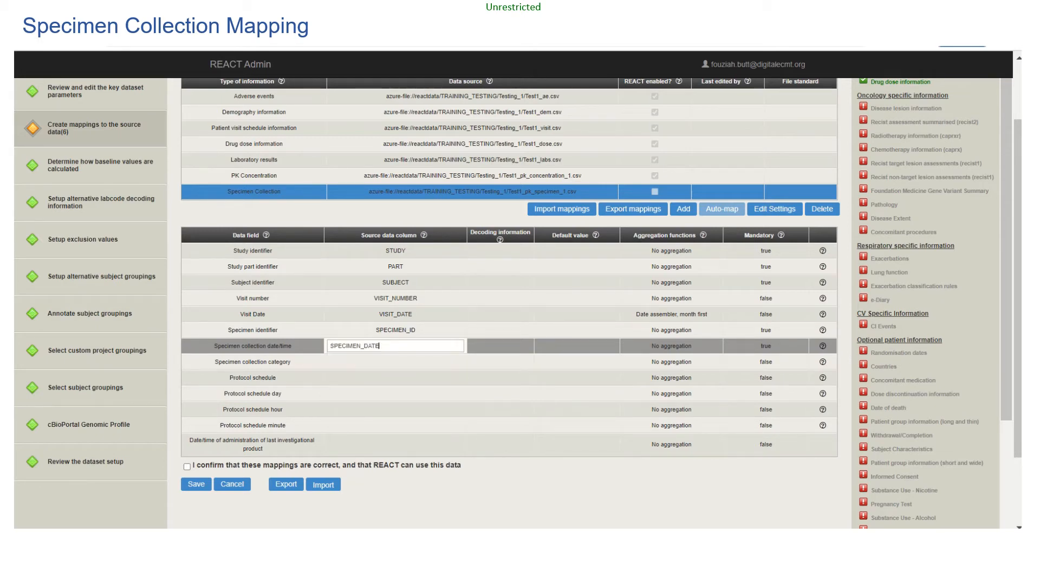
pyautogui.press('Down')
pyautogui.press('Down')
pyautogui.press('Down')
pyautogui.write('s')
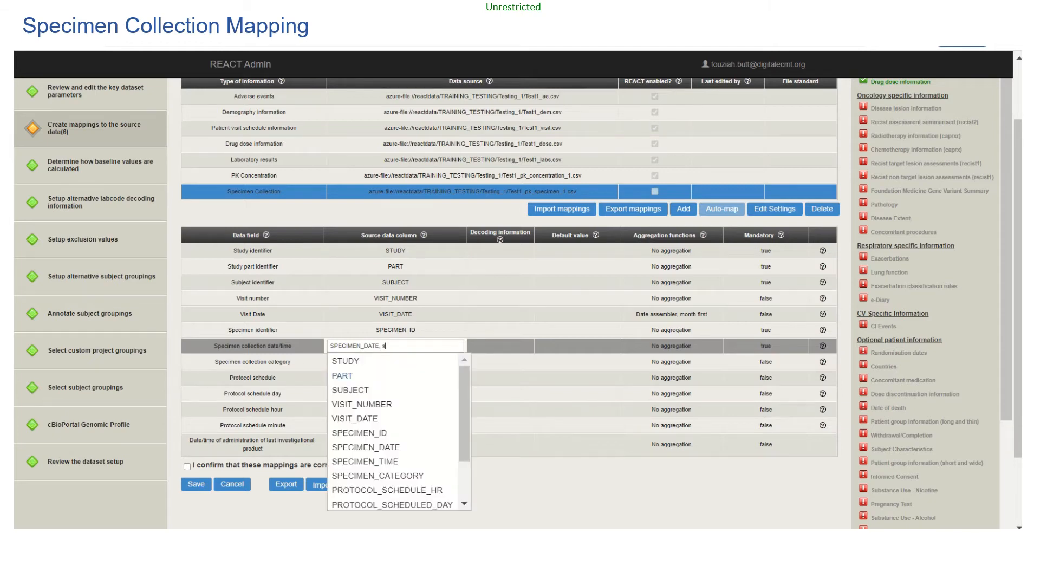
pyautogui.write('pe')
pyautogui.press('Down')
pyautogui.press('Down')
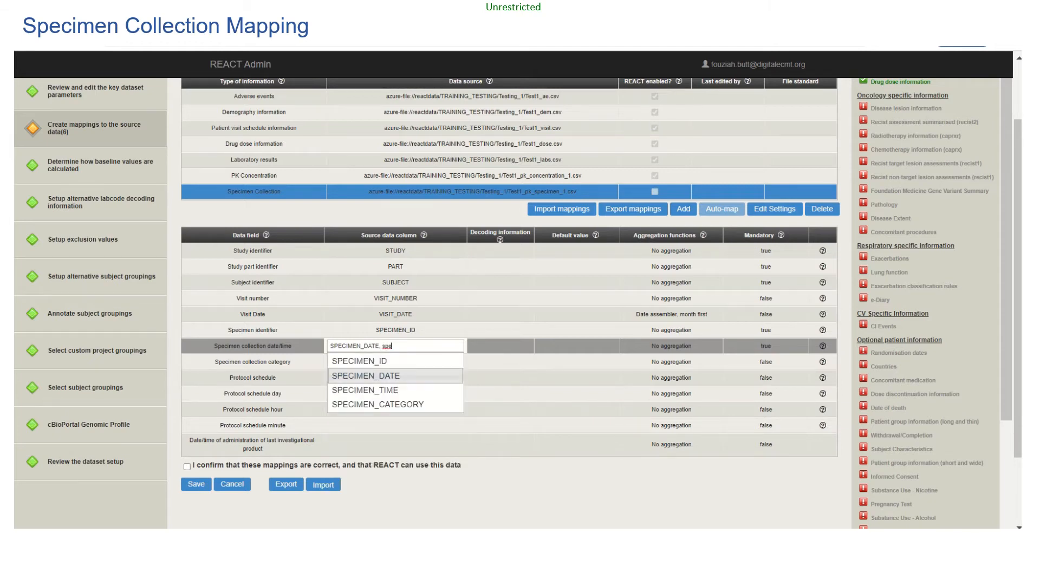
pyautogui.press('Return')
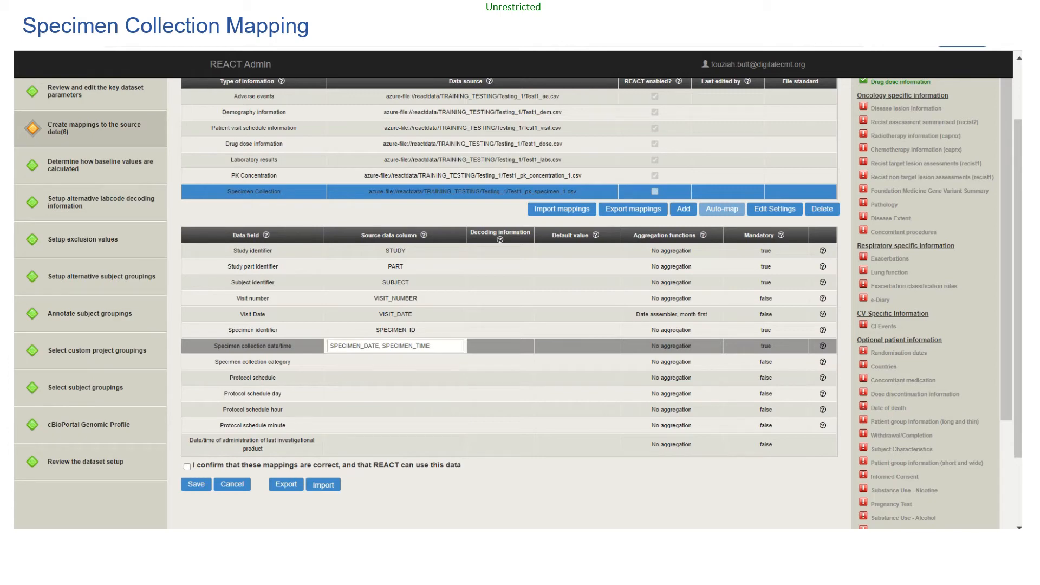
# Set the aggregation function of Specimen collection date/time to "Date assembler, month first"
pyautogui.click(671, 346)
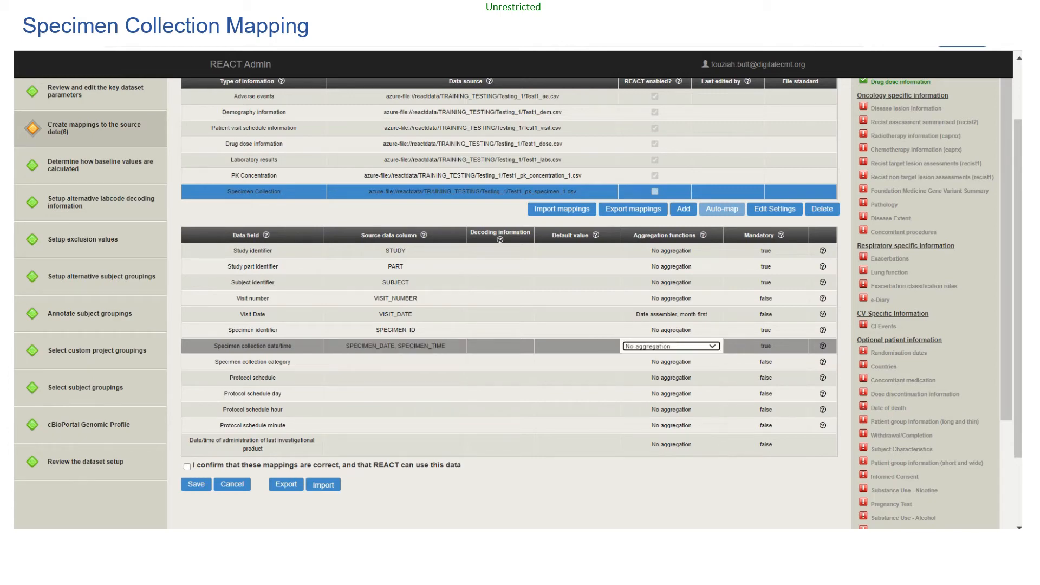
pyautogui.click(671, 346)
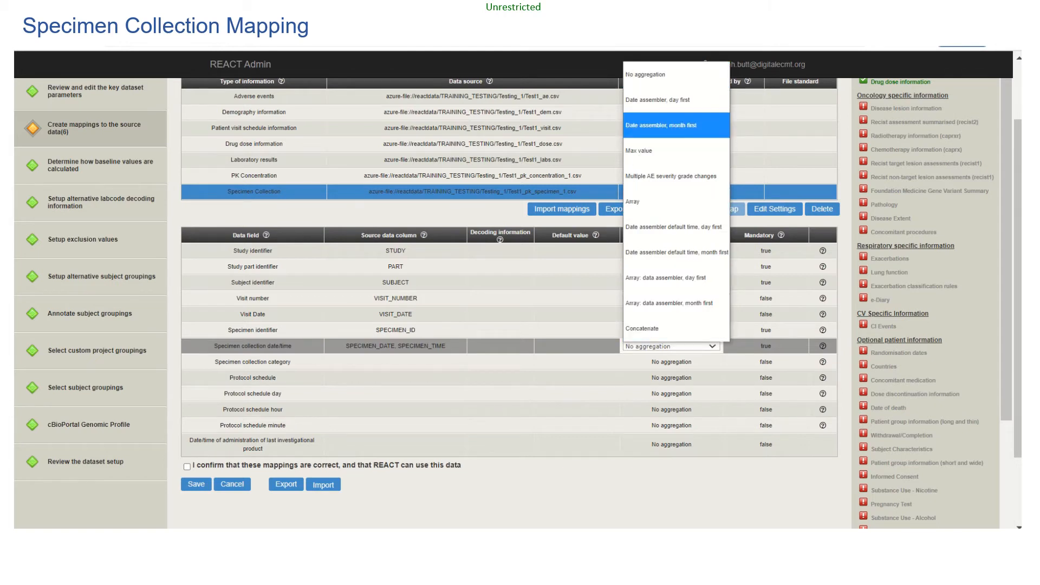
pyautogui.click(660, 126)
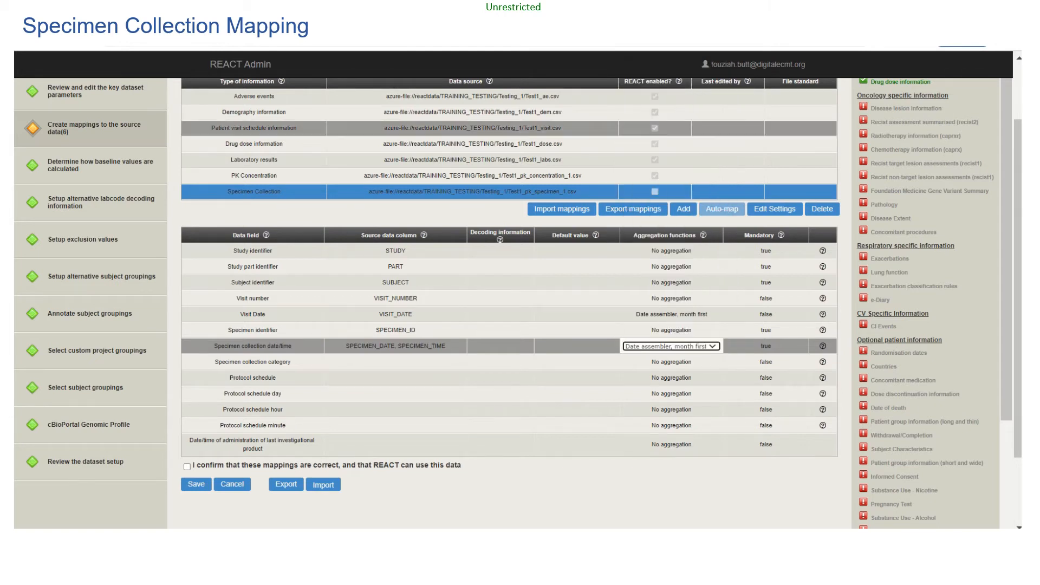
# Map Specimen collection category to the source column SPECIMEN_CATEGORY
pyautogui.click(395, 361)
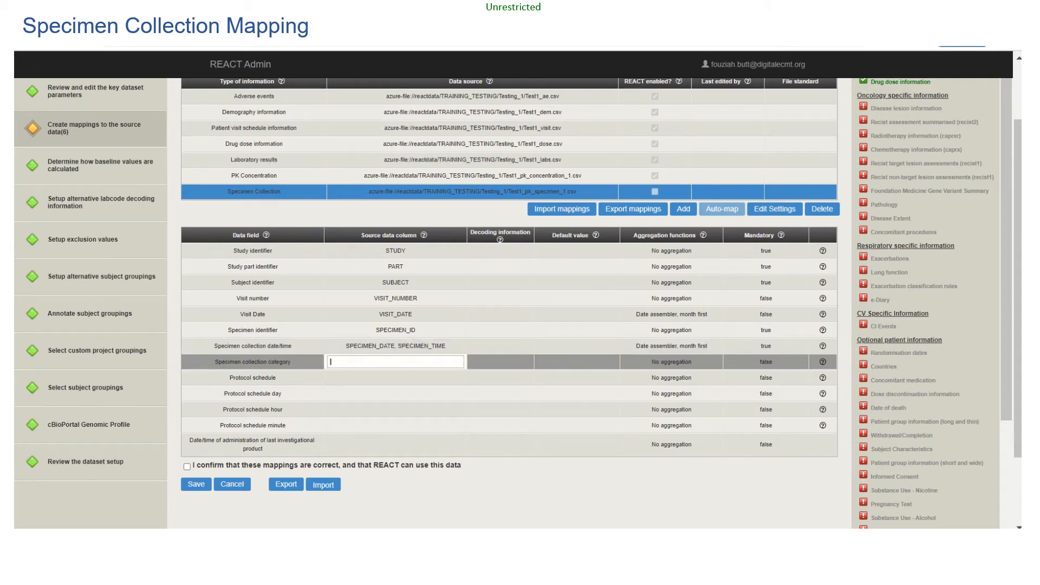
pyautogui.write('sp')
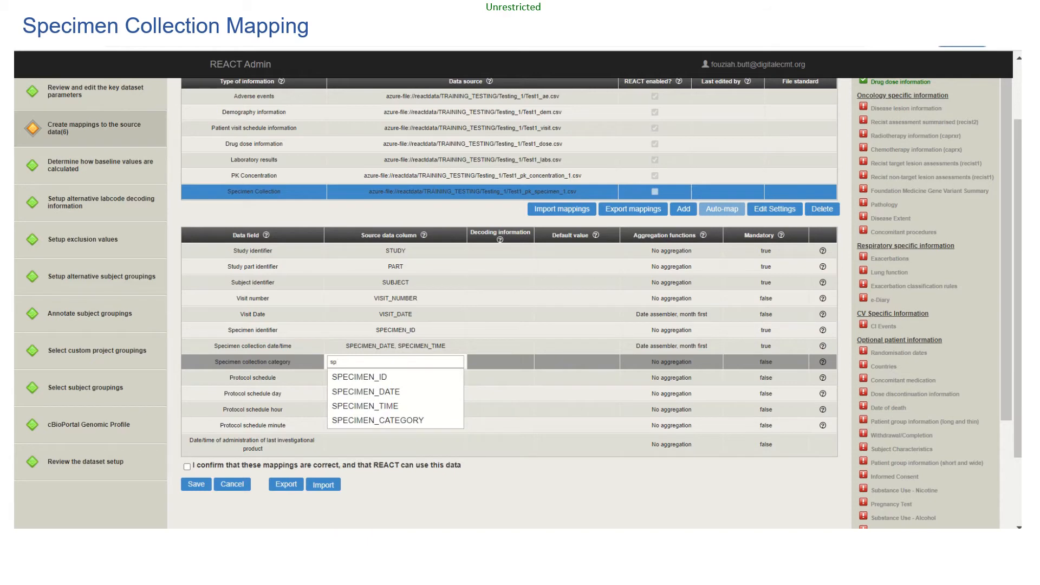
pyautogui.click(378, 420)
# Map the Protocol schedule data field to the source column PROTOCOL_SCHEDULE_HR
pyautogui.click(395, 378)
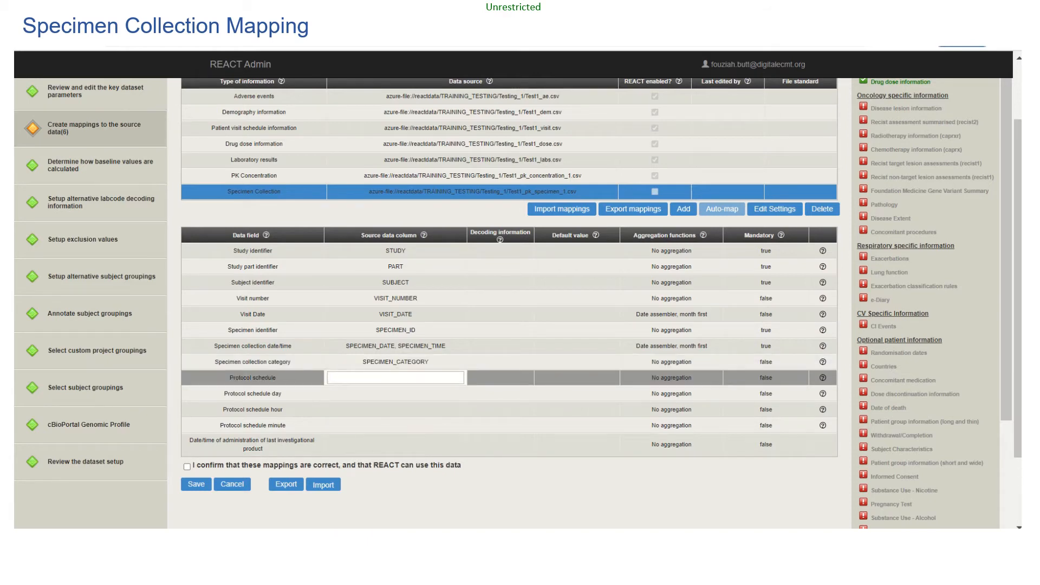
pyautogui.write('prot')
pyautogui.press('Down')
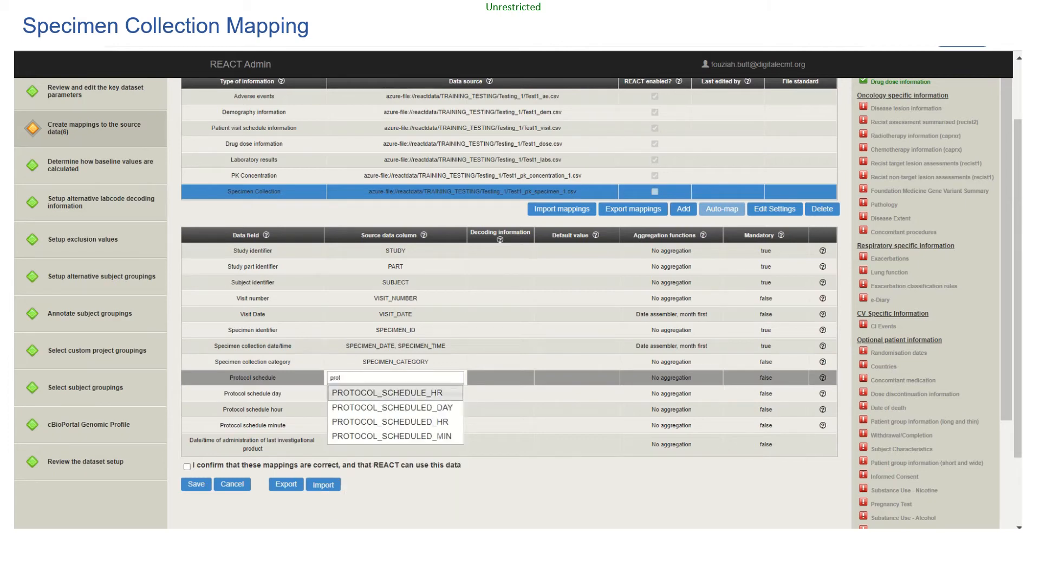
pyautogui.click(395, 393)
# Map the Protocol schedule day data field to the source column PROTOCOL_SCHEDULED_DAY
pyautogui.click(395, 393)
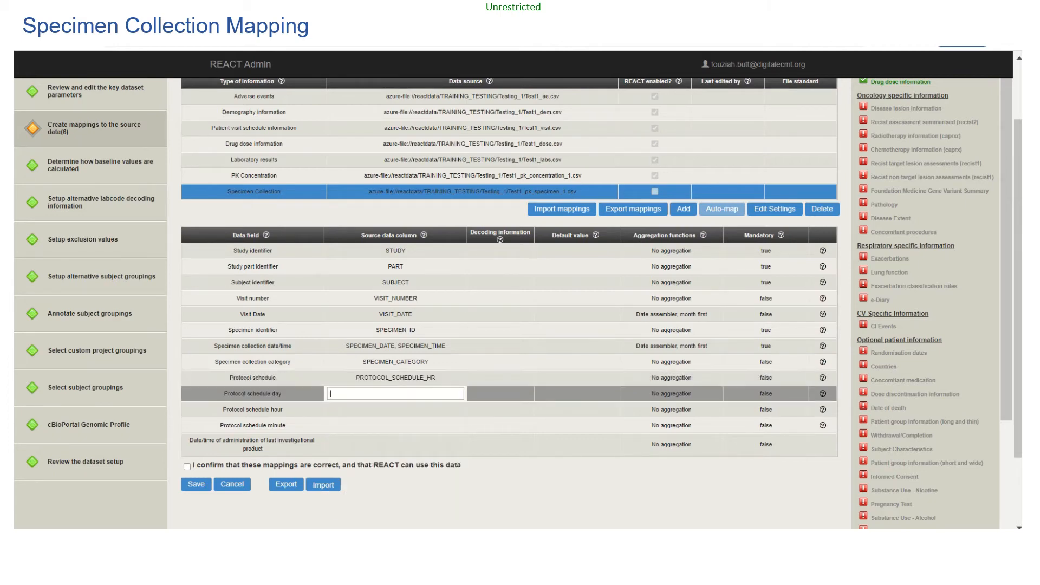
pyautogui.write('pro')
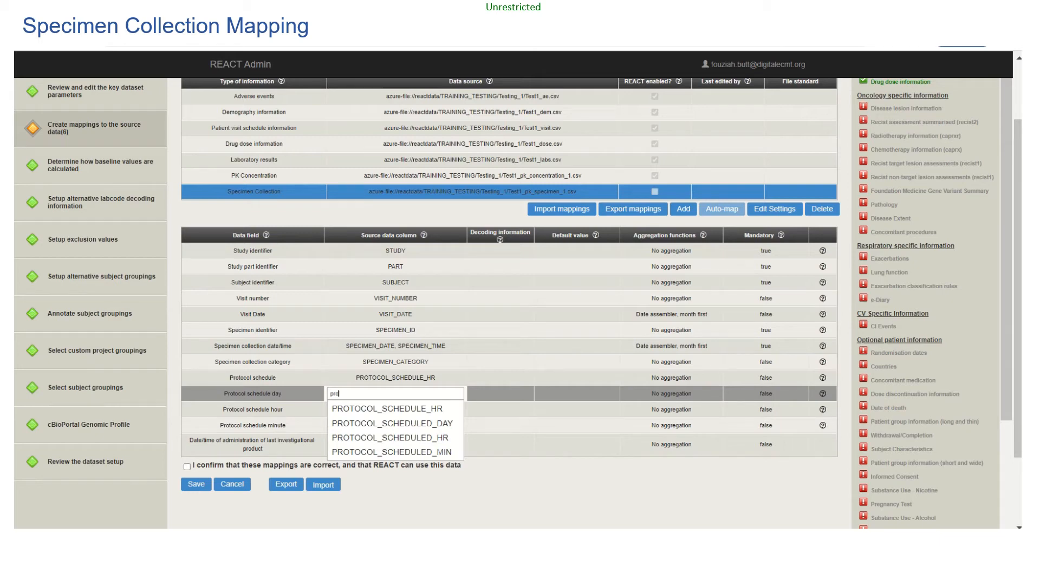
pyautogui.press('Down')
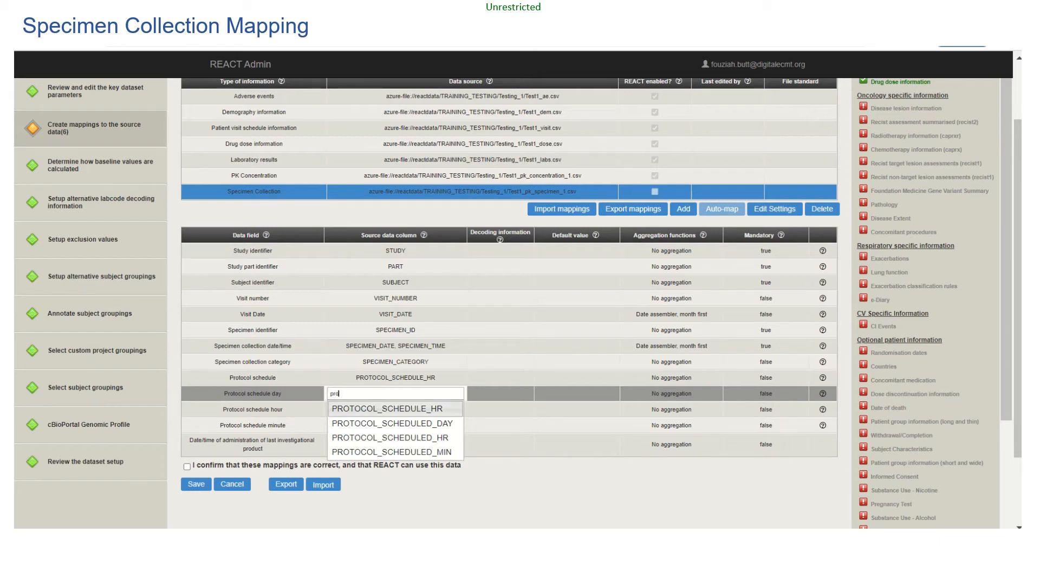
pyautogui.press('Down')
pyautogui.press('Return')
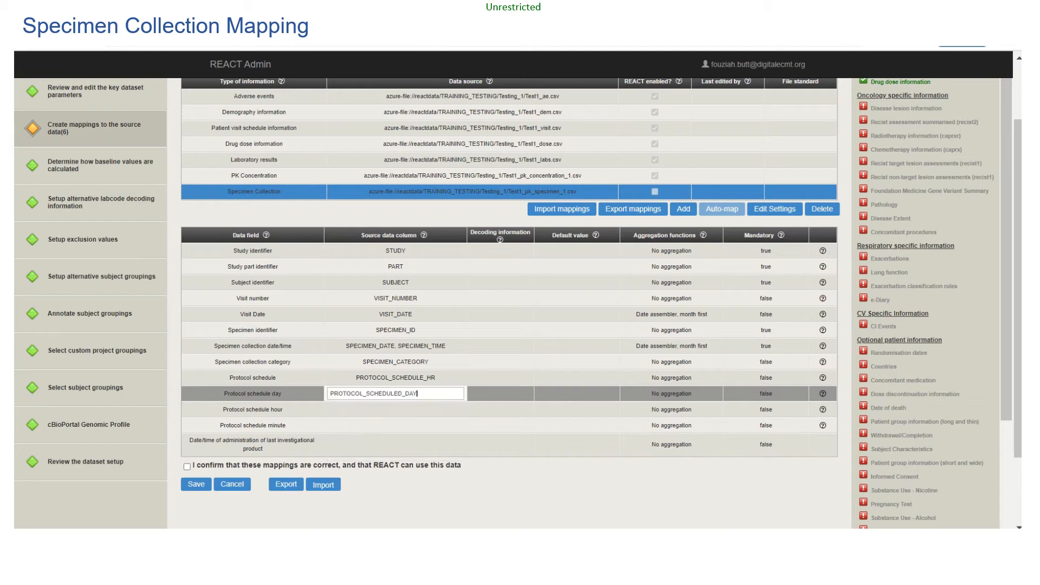
pyautogui.press('Return')
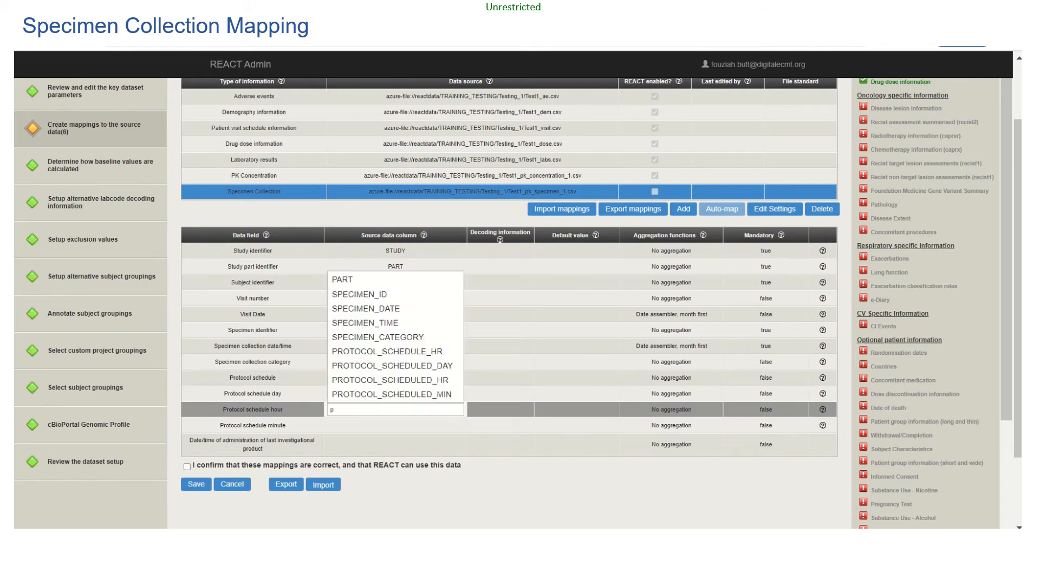
# Map the Protocol schedule hour data field to the source column PROTOCOL_SCHEDULED_HR
pyautogui.press('Up')
pyautogui.press('Up')
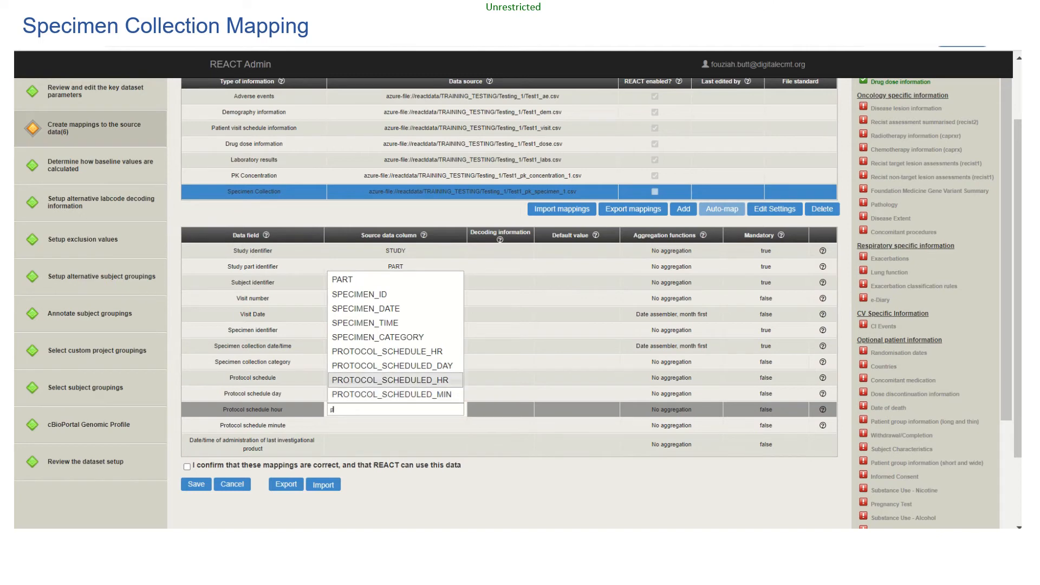
pyautogui.press('Return')
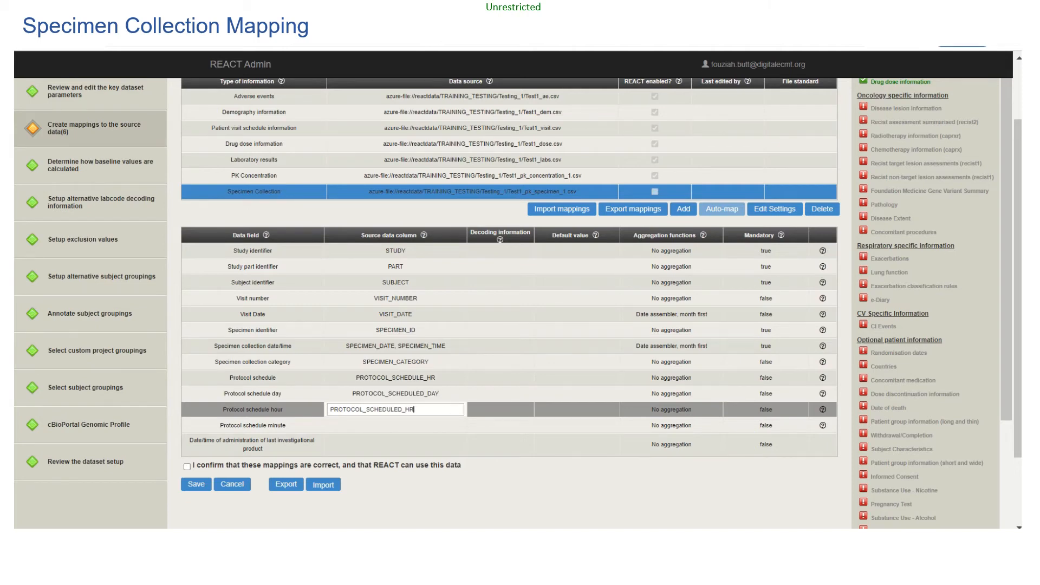
# Map the Protocol schedule minute data field to the source column PROTOCOL_SCHEDULED_MIN
pyautogui.click(396, 425)
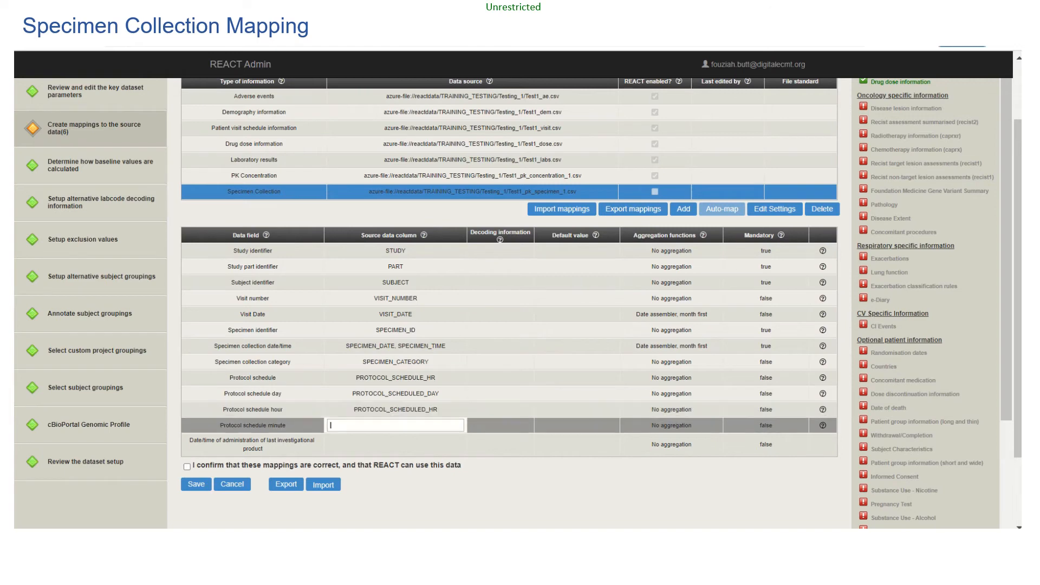
pyautogui.write('p')
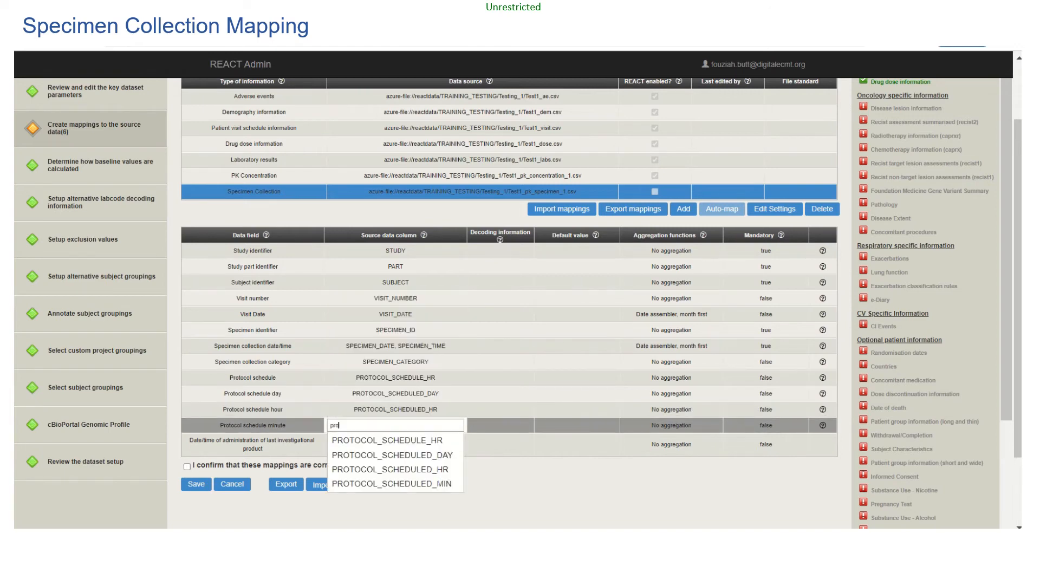
pyautogui.write('ro')
pyautogui.press('Down')
pyautogui.press('Down')
pyautogui.press('Down')
pyautogui.press('Down')
pyautogui.press('Return')
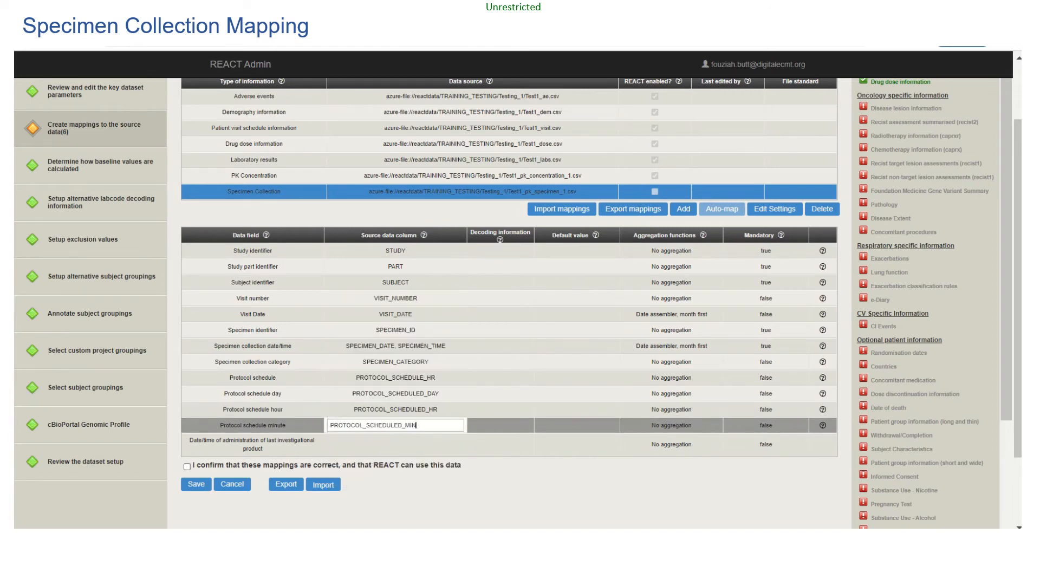
pyautogui.press('Tab')
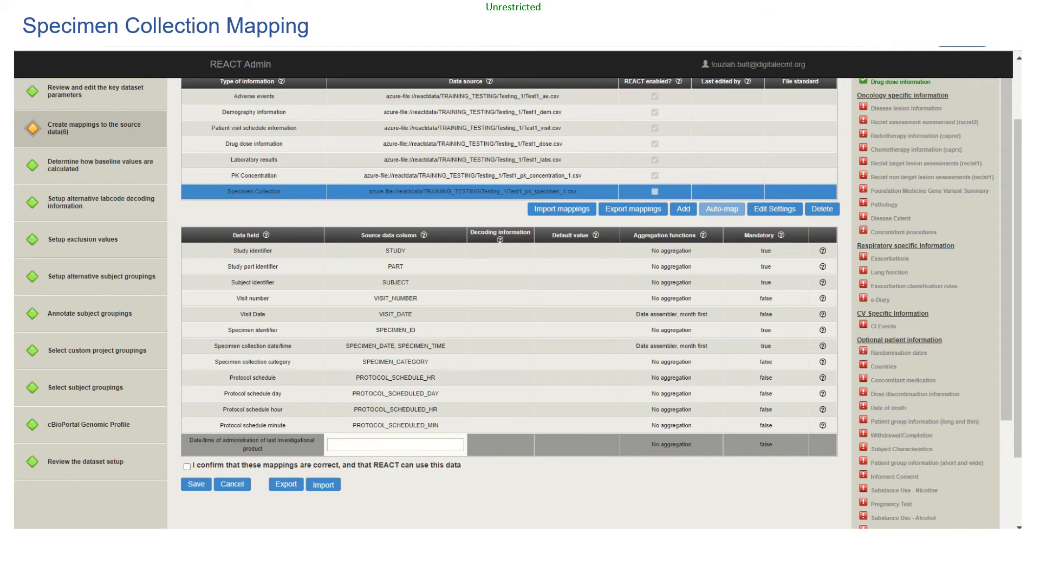
# Map Date/time of administration of last investigational product to the source column INVEST_DRUG_ADMIN_DATE
pyautogui.write('ives')
pyautogui.press('BackSpace')
pyautogui.press('BackSpace')
pyautogui.write('ves')
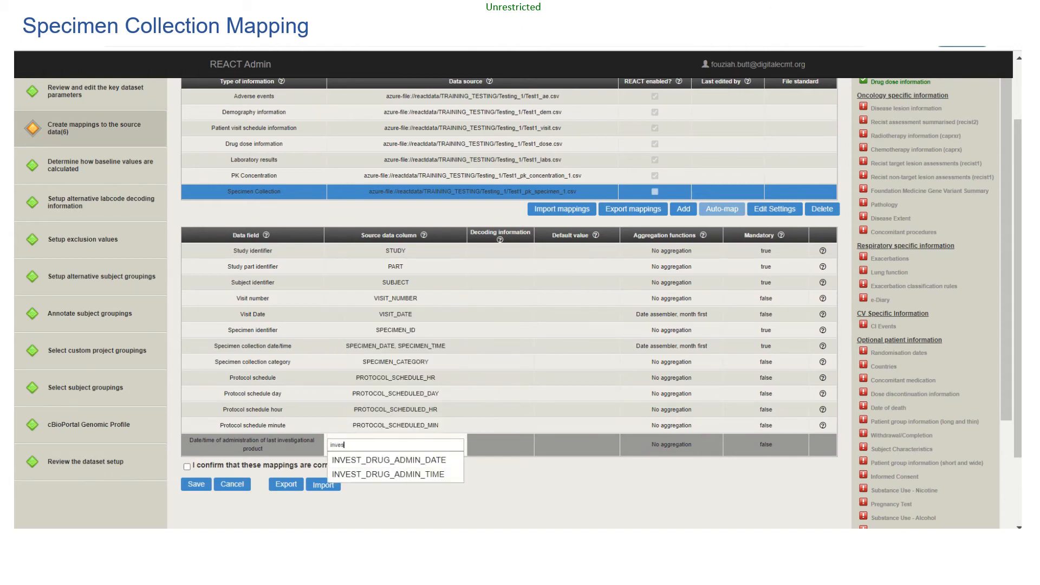
pyautogui.press('Down')
pyautogui.press('Return')
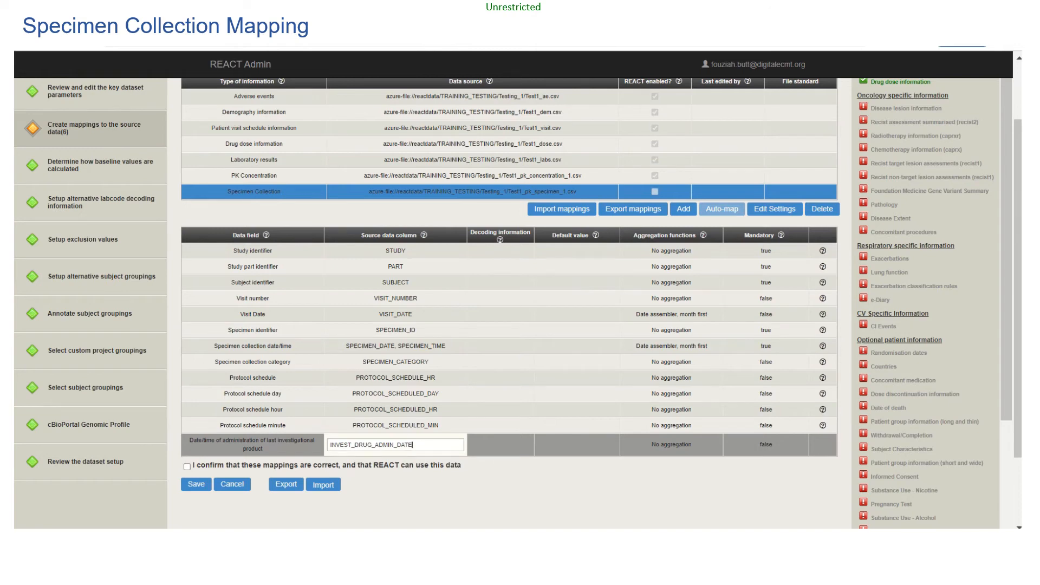
# Set the aggregation function of Date/time of administration of last investigational product to "Date assembler, month first"
pyautogui.click(671, 444)
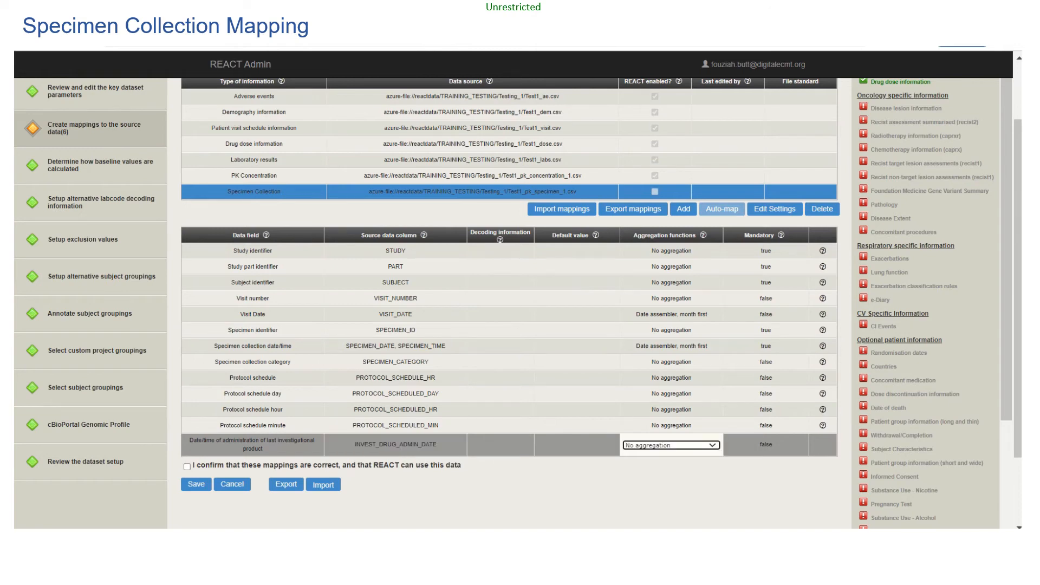
pyautogui.click(671, 445)
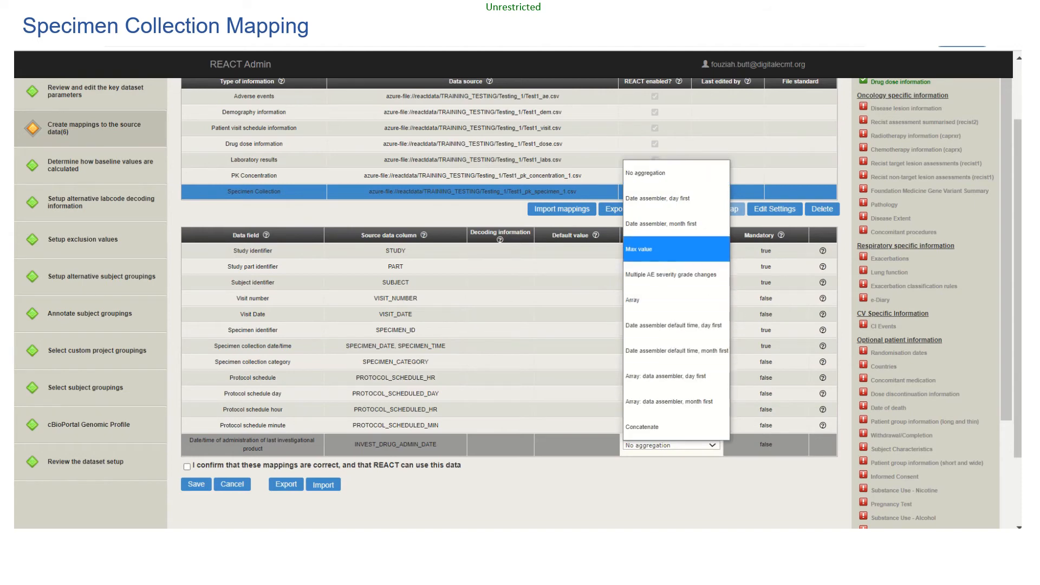
pyautogui.click(661, 223)
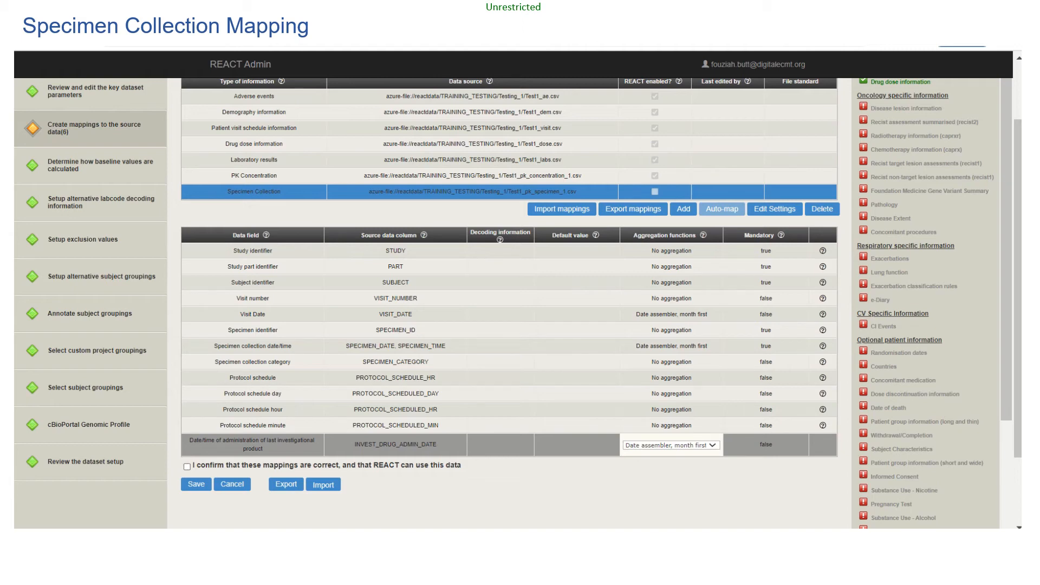
# Confirm that the Specimen Collection mappings are correct and save them
pyautogui.click(187, 466)
pyautogui.click(196, 484)
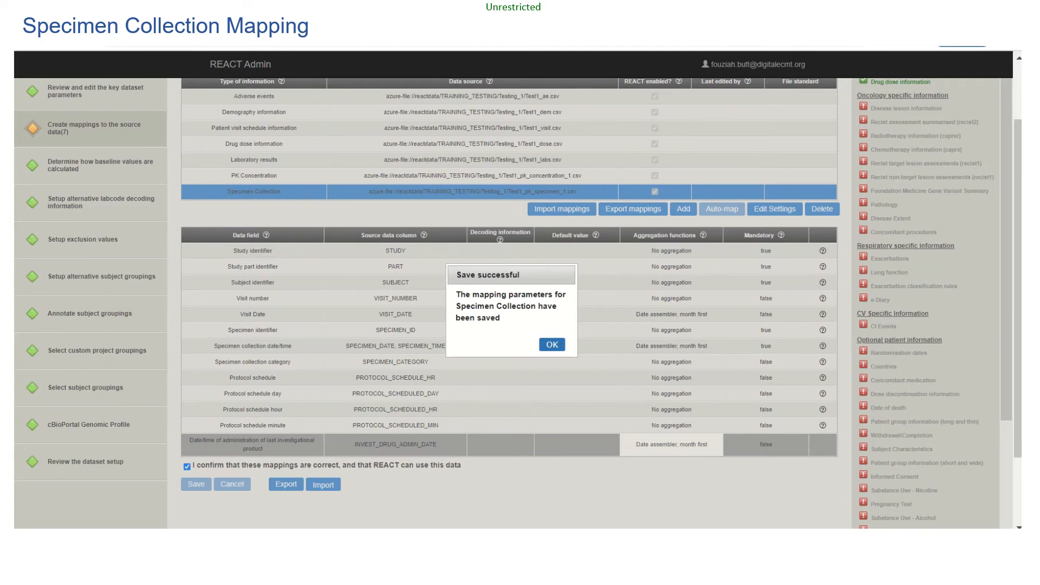
pyautogui.click(552, 345)
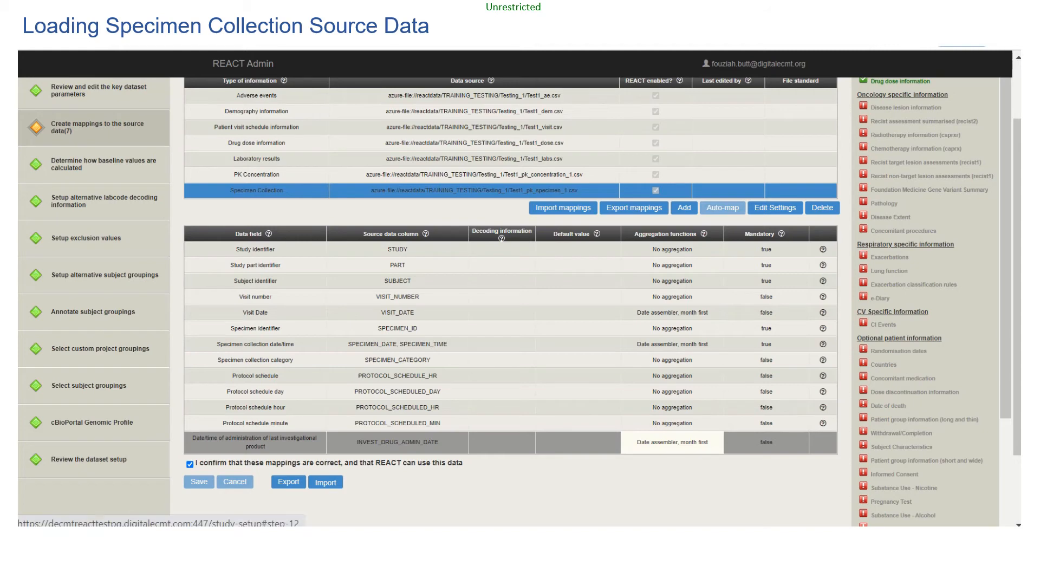
# Review the Testing_1 dataset setup and finish it, uploading the dataset data into the system now
pyautogui.click(88, 459)
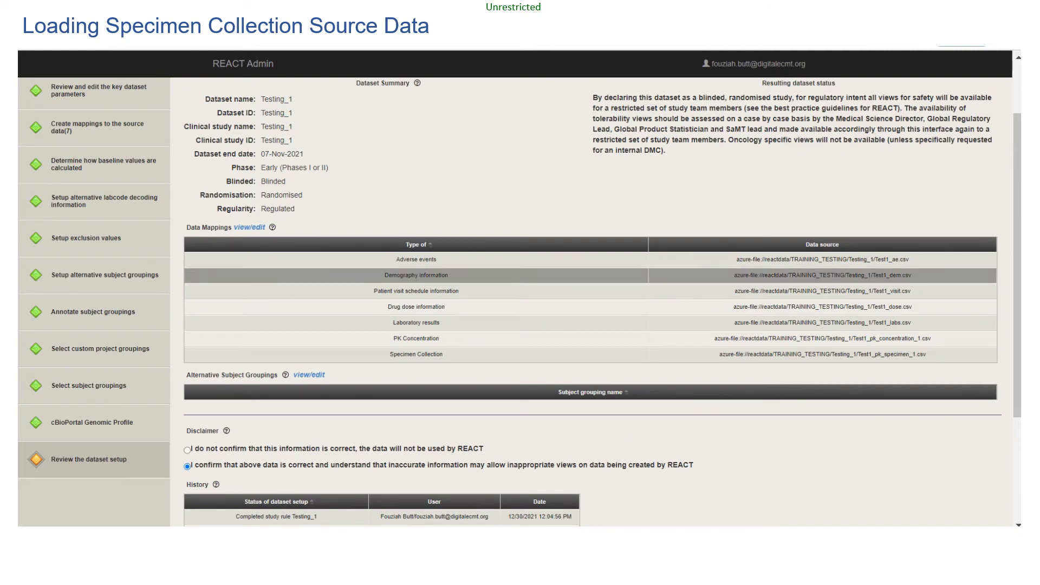
pyautogui.scroll(2, 519, 301)
pyautogui.click(980, 98)
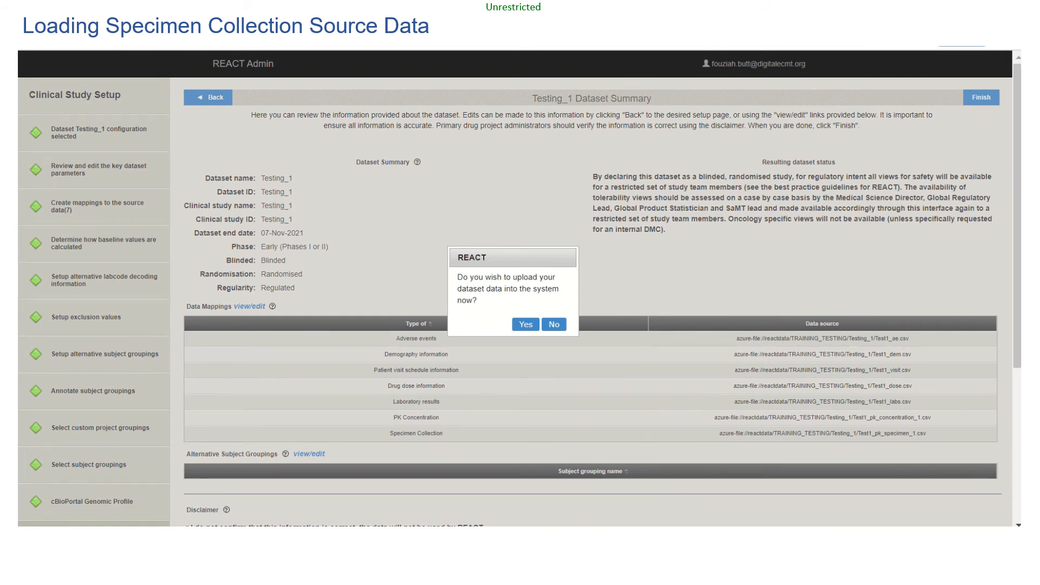
pyautogui.click(525, 325)
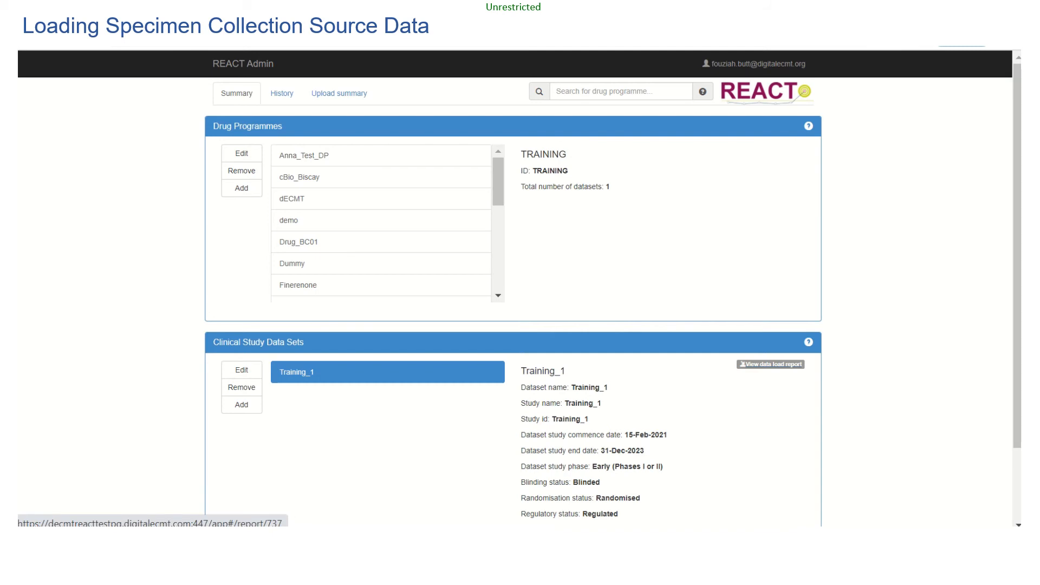
# Check the data load report of the Training_1 data set, reload it and leave the report
pyautogui.click(771, 365)
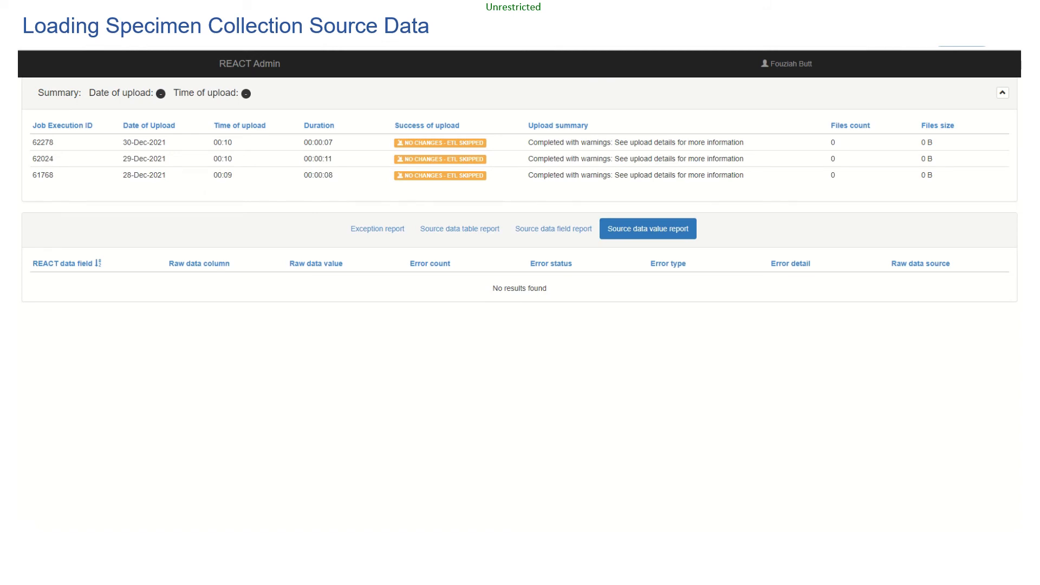
pyautogui.press('F5')
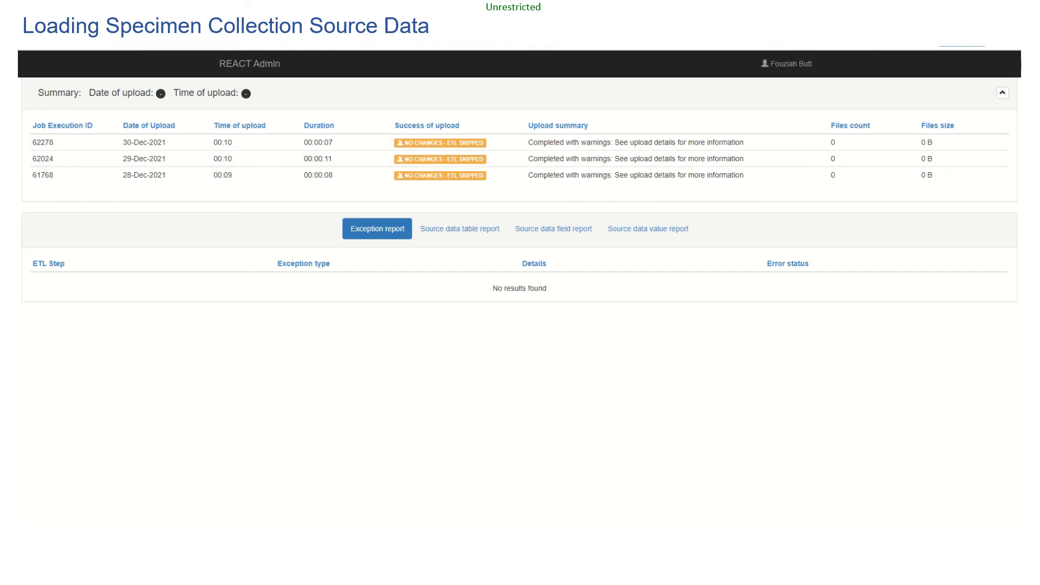
pyautogui.click(82, 39)
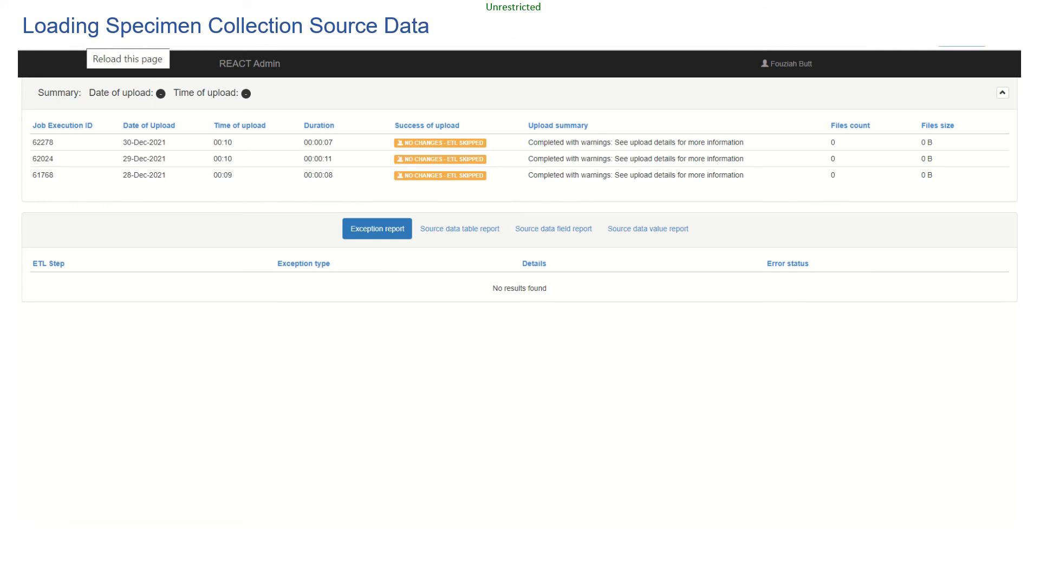
pyautogui.click(86, 35)
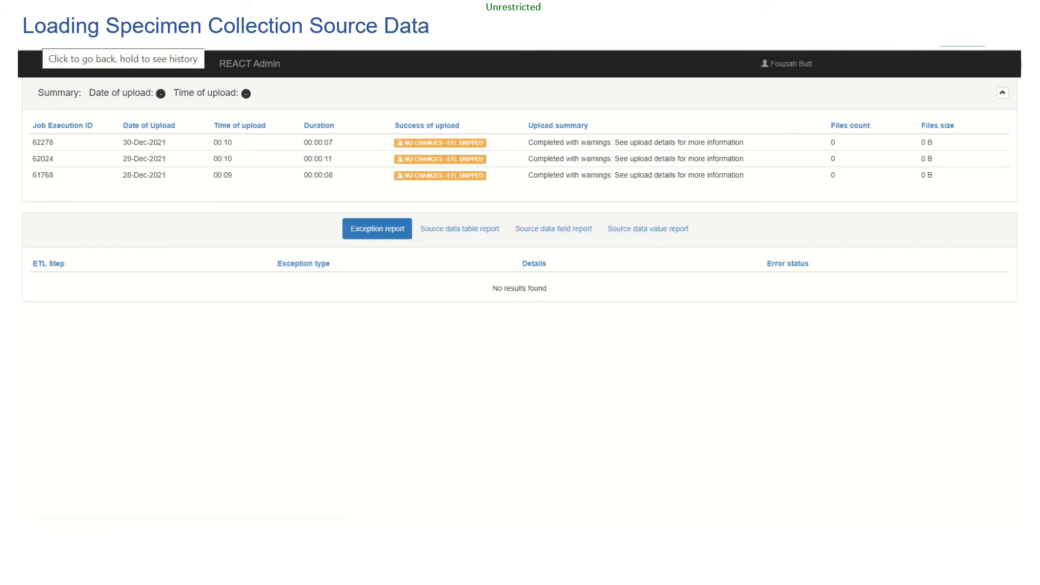
pyautogui.click(38, 37)
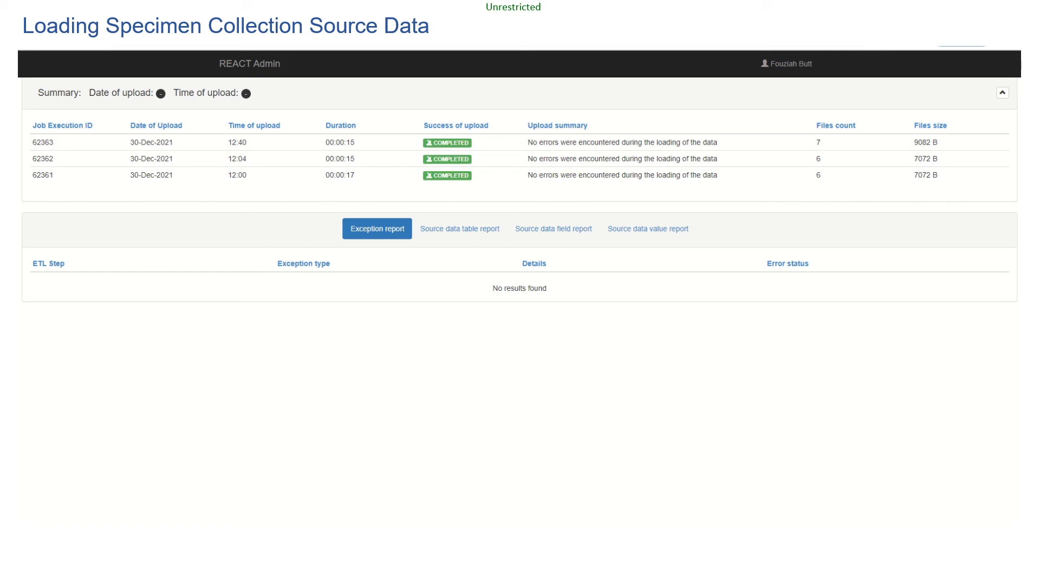
# Refresh the data load report and examine the source data table and field reports of the 30-Dec-2021 12:40 upload
pyautogui.press('F5')
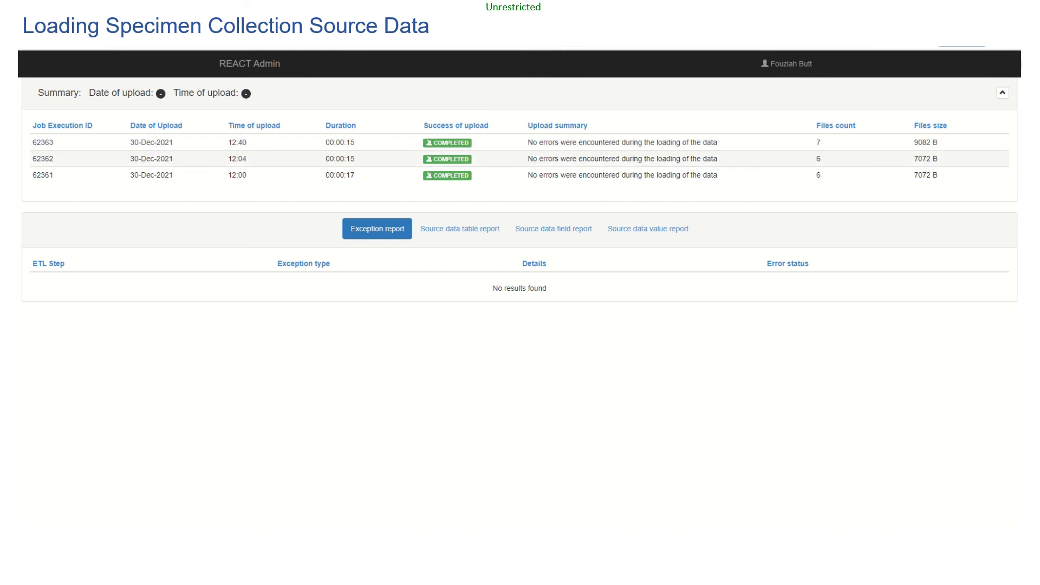
pyautogui.click(519, 142)
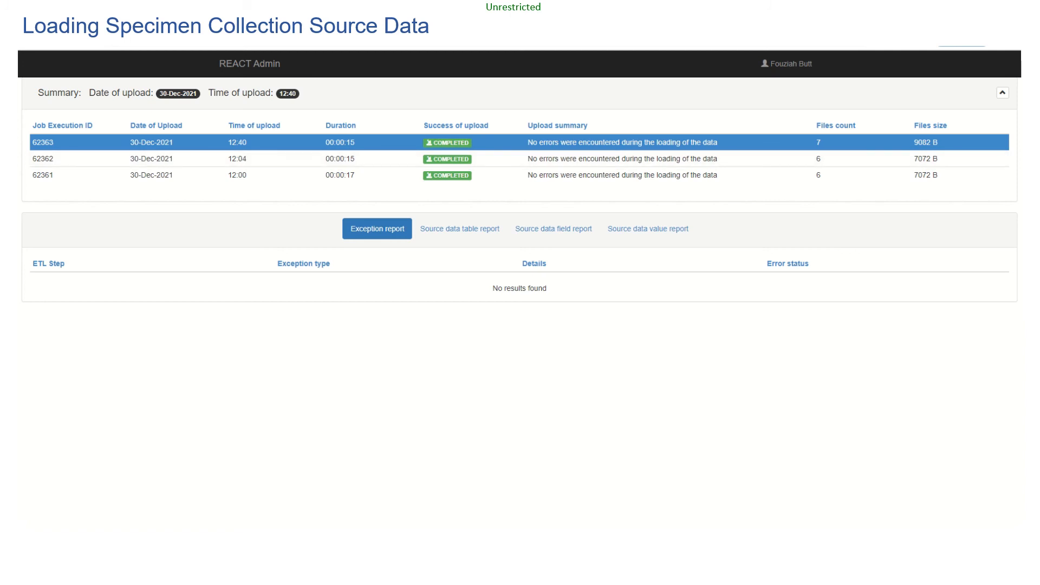
pyautogui.click(459, 228)
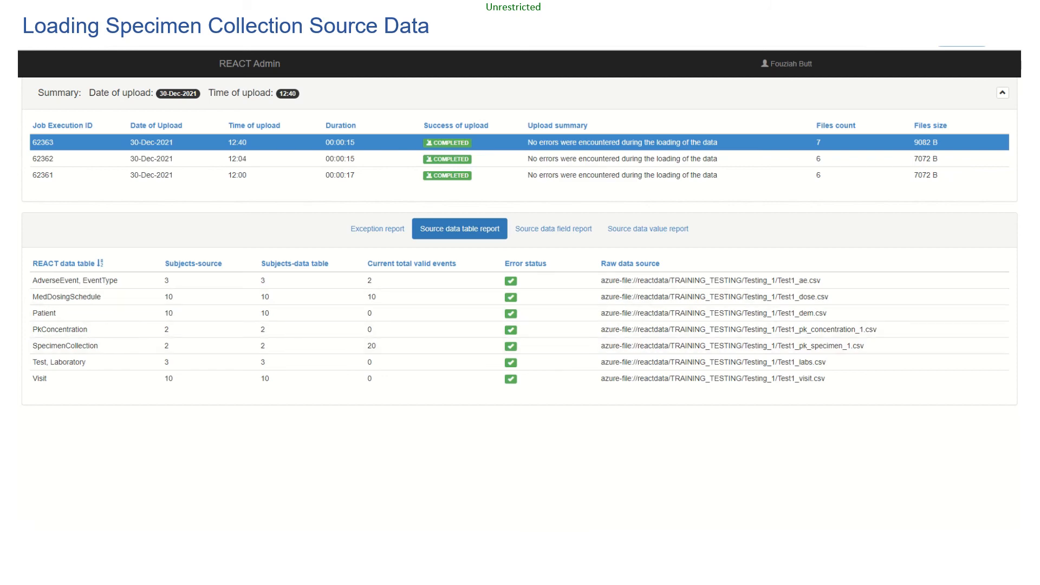
pyautogui.click(553, 229)
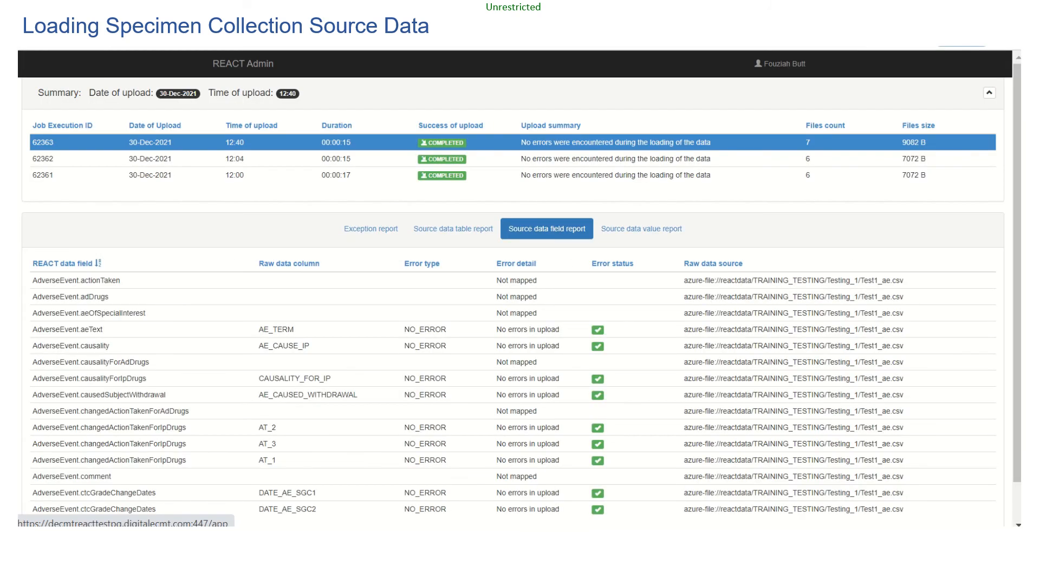
pyautogui.scroll(-1, 553, 229)
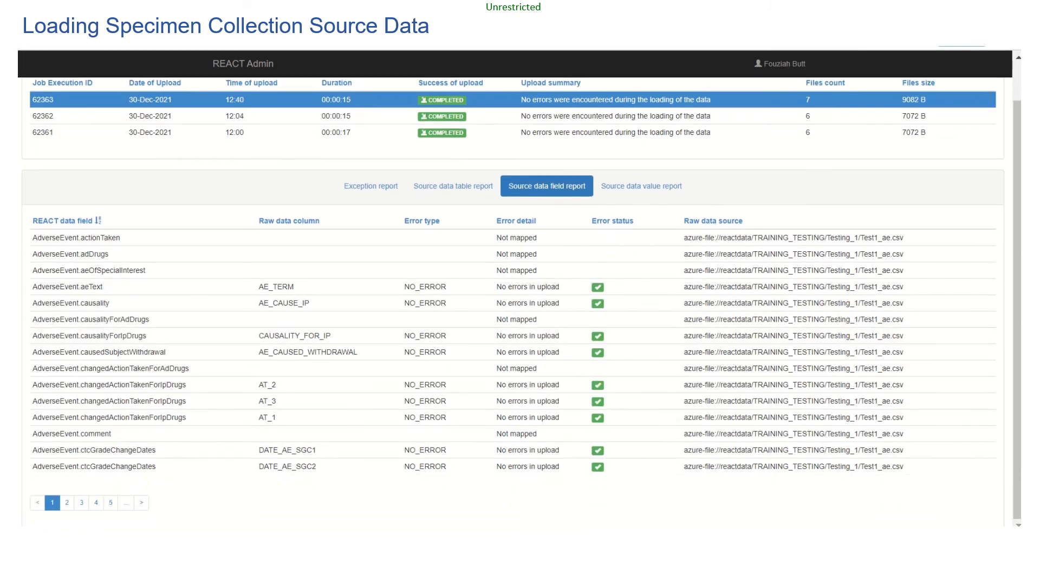
# Examine the remaining pages of the source data field report, checking the PkConcentration, SpecimenCollection, Test and Visit fields
pyautogui.click(110, 503)
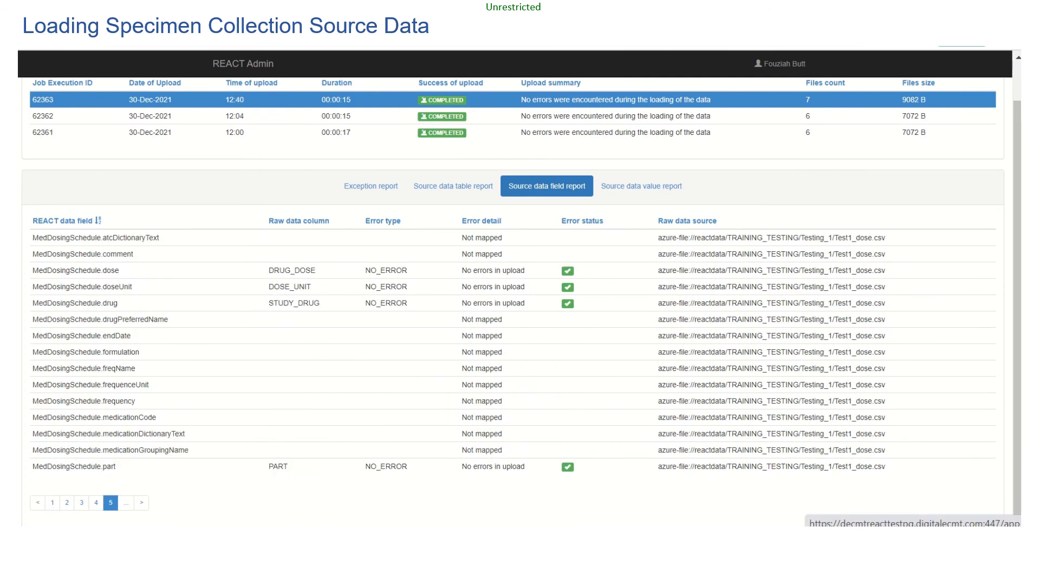
pyautogui.click(141, 502)
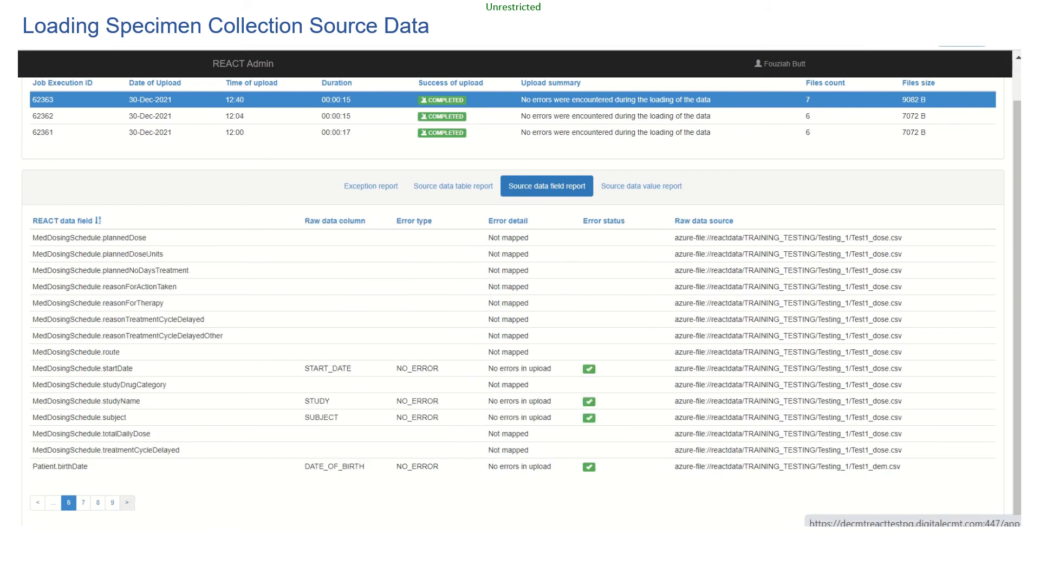
pyautogui.click(112, 503)
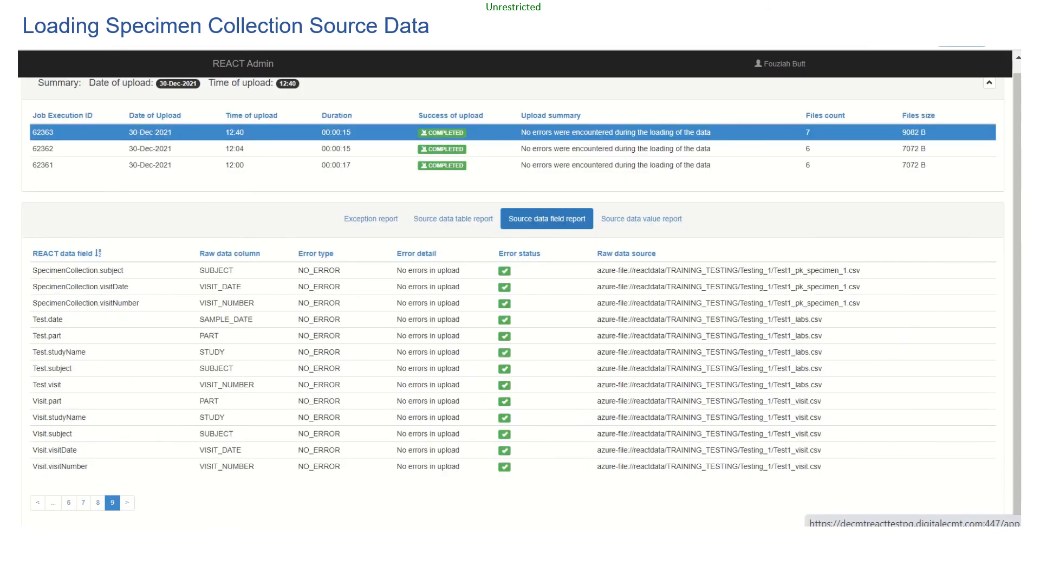
pyautogui.click(98, 502)
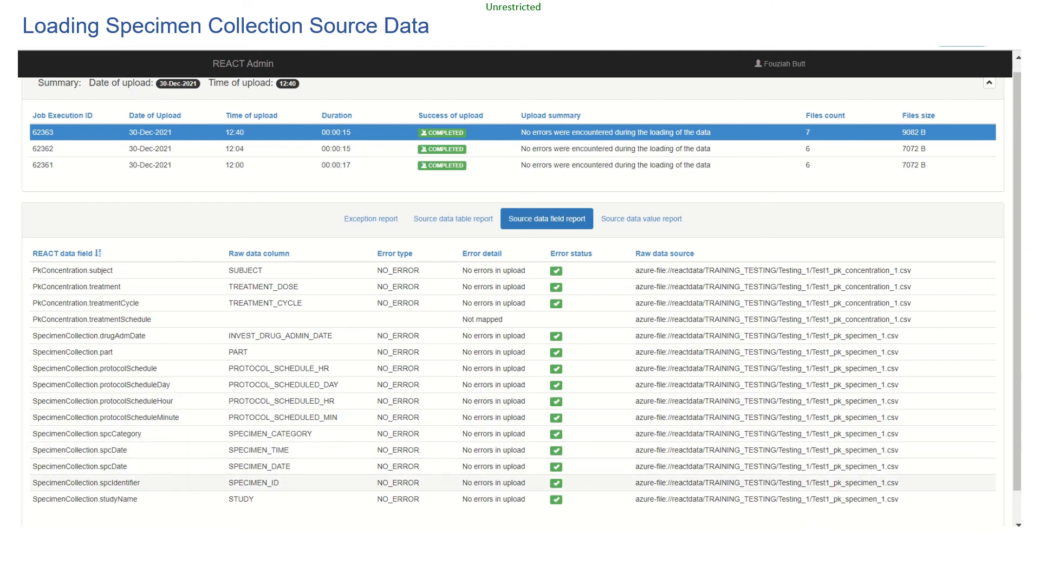
pyautogui.scroll(-1, 521, 298)
pyautogui.scroll(-1, 521, 297)
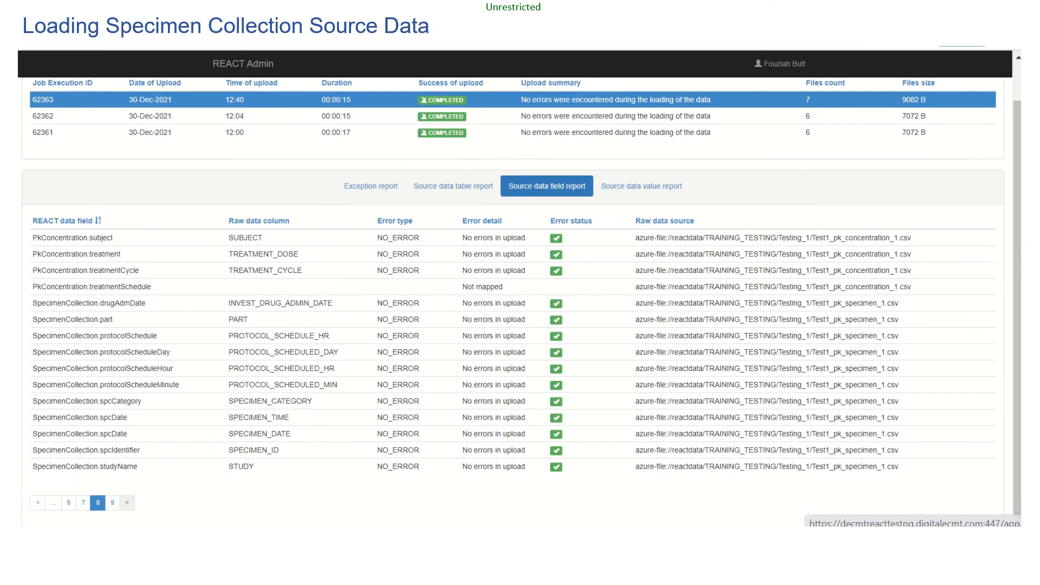
pyautogui.click(112, 499)
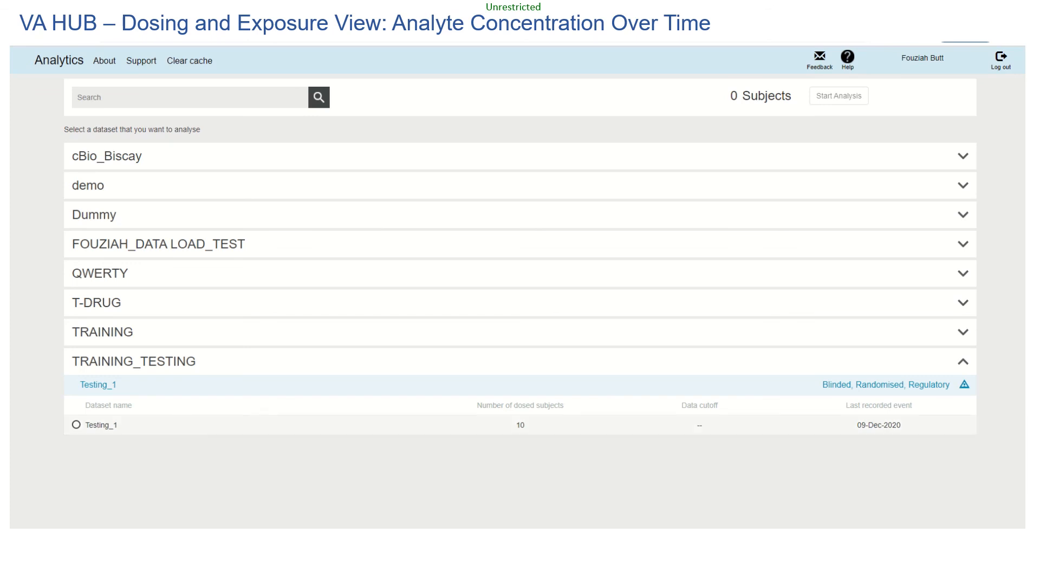
# In Analytics, start an analysis of the Testing_1 dataset under TRAINING_TESTING and show its Dosing & Exposure view
pyautogui.click(77, 425)
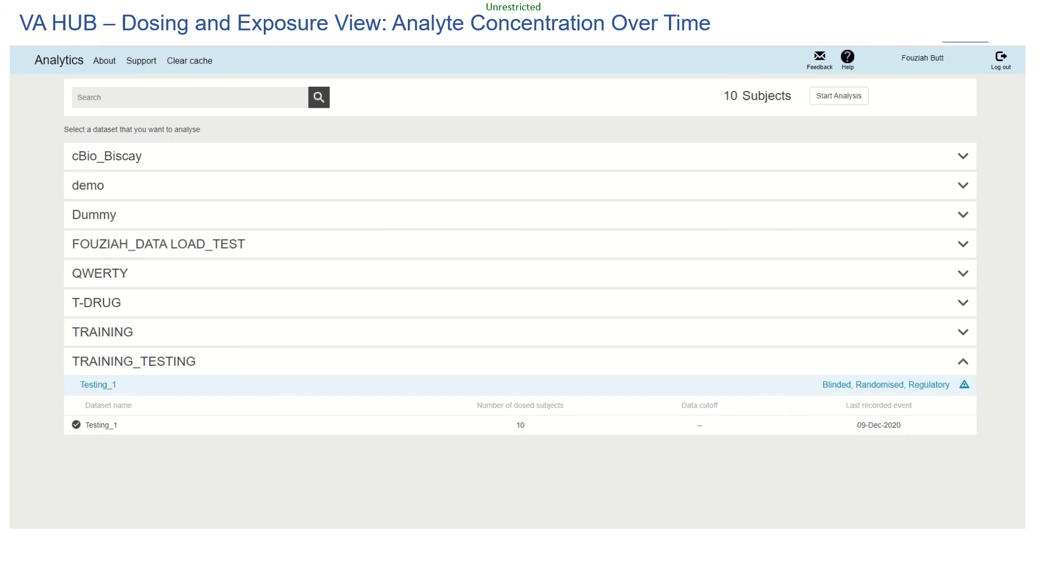
pyautogui.click(839, 95)
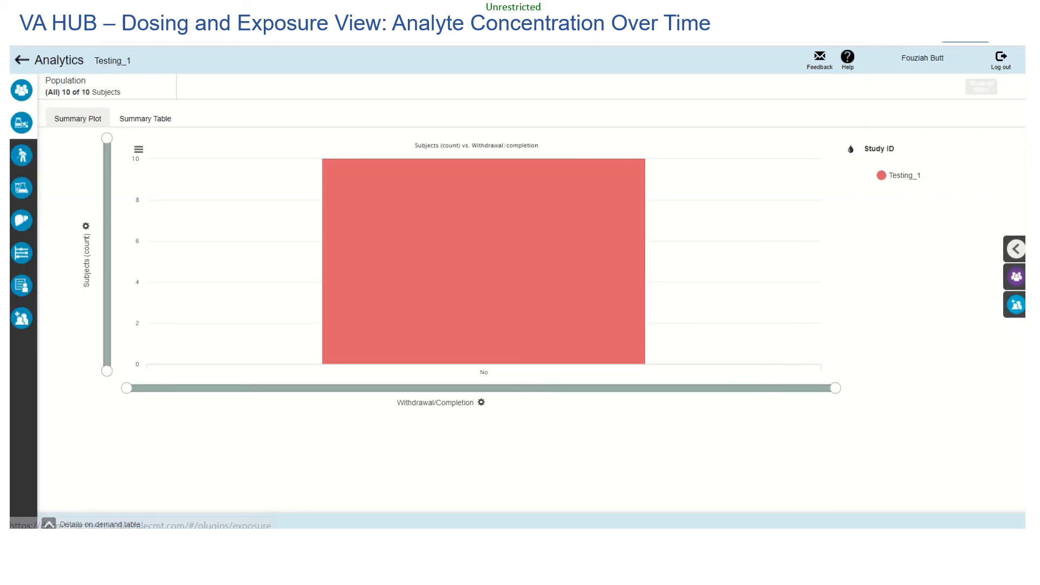
pyautogui.moveTo(22, 123)
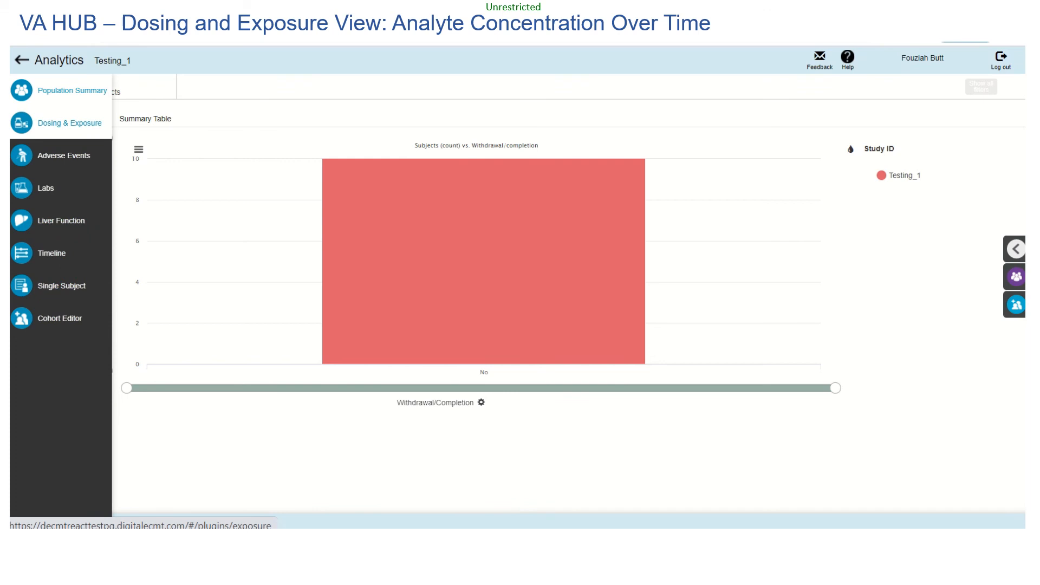
pyautogui.click(22, 123)
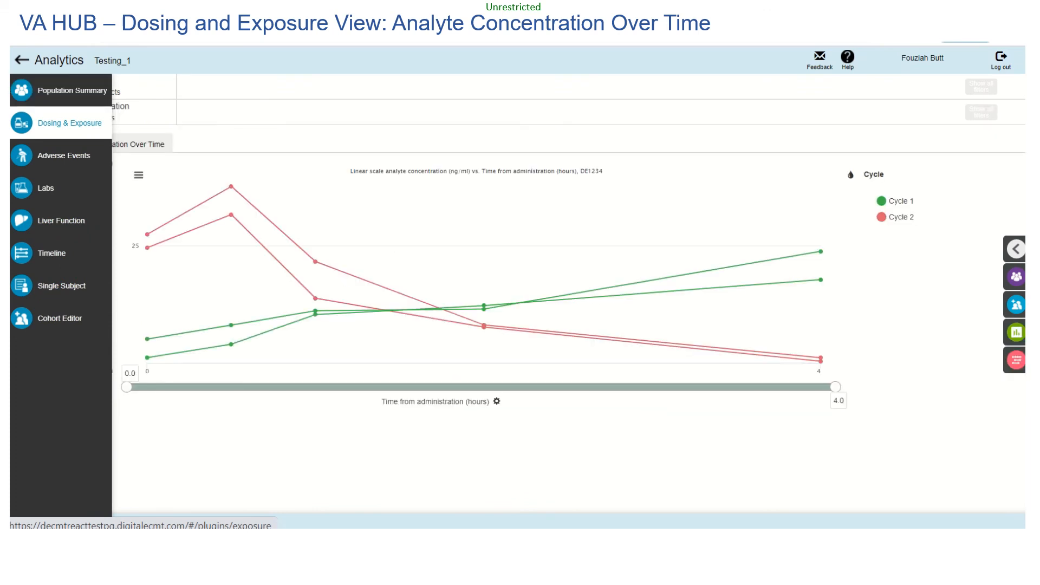